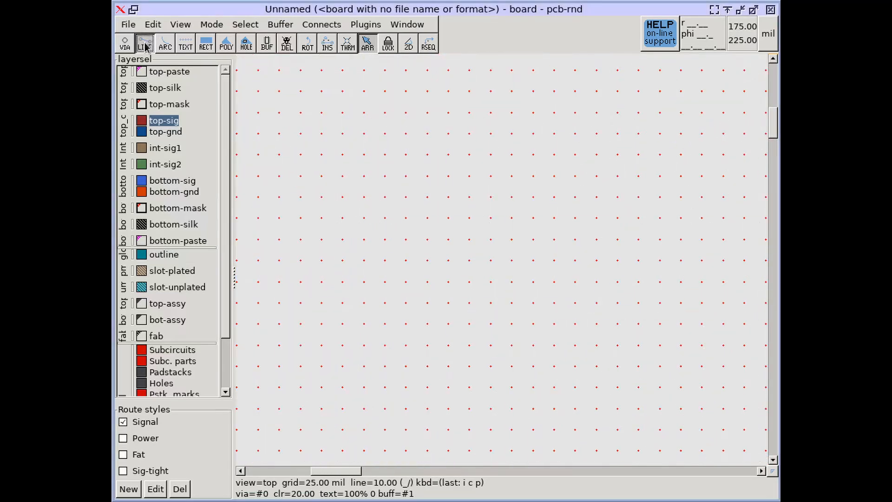
Draw three parallel horizontal lines on the top-sig layer, each 125 mil long and spaced 25 mil apart.
key("F2")
left_click(322, 175)
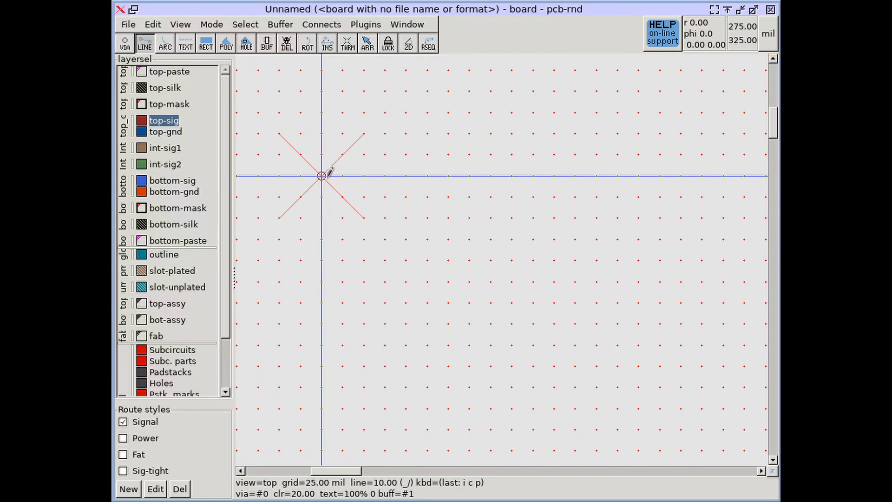
left_click(428, 176)
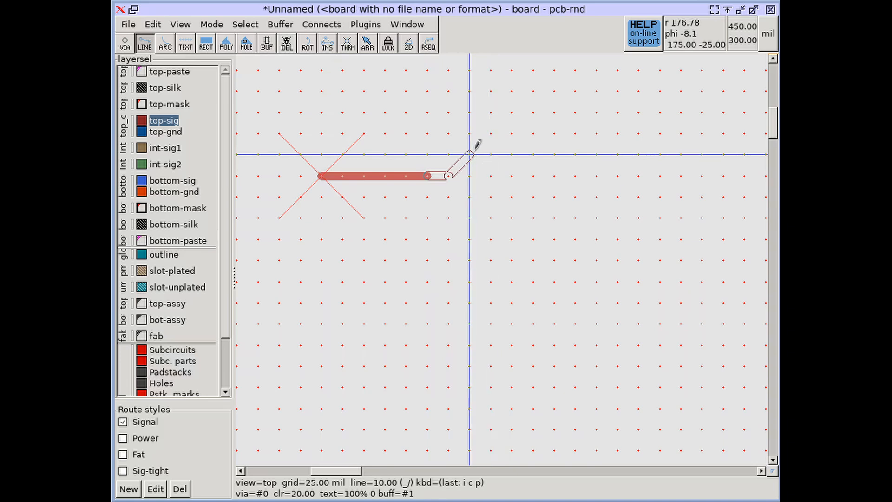
key("Escape")
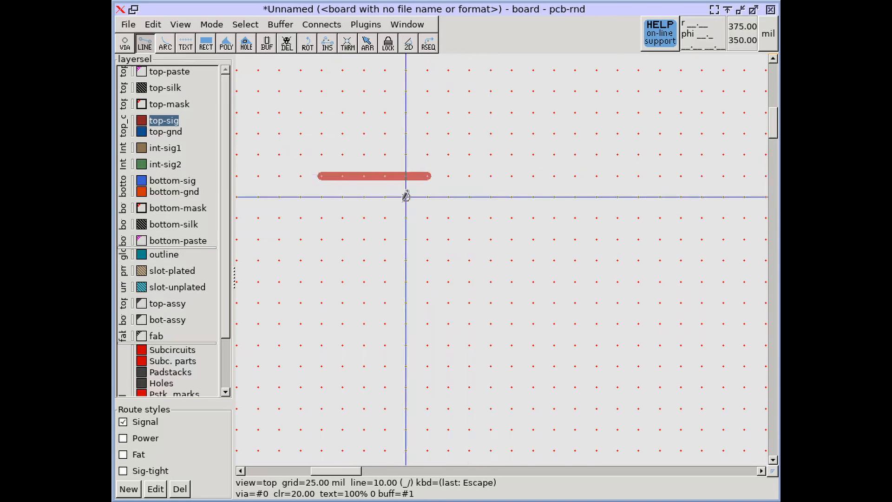
left_click(321, 197)
left_click(428, 188)
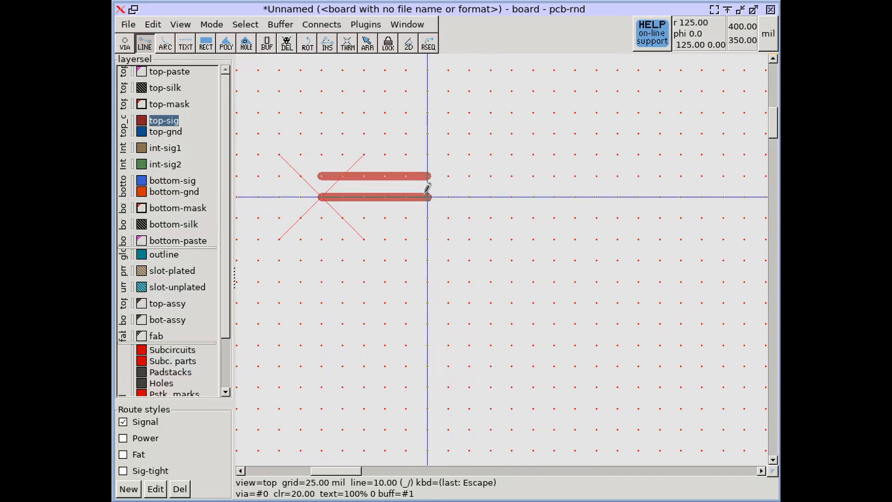
key("Escape")
left_click(322, 217)
left_click(427, 217)
key("Escape")
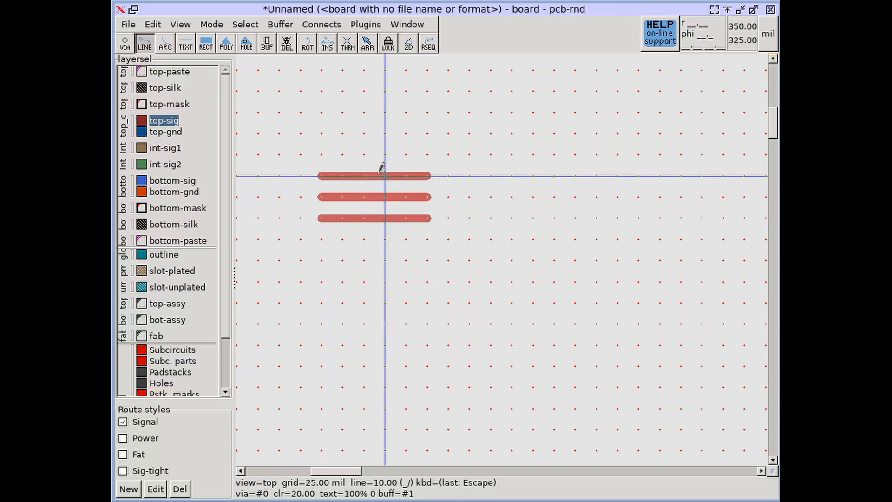
Detach the grid size choices as a floating window and place it clear of the drawn lines.
left_click(188, 25)
mouse_move(199, 50)
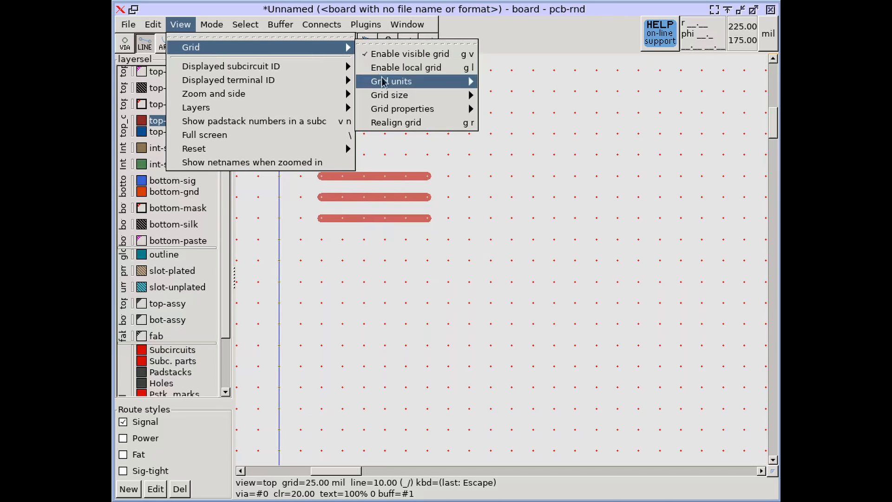
mouse_move(408, 95)
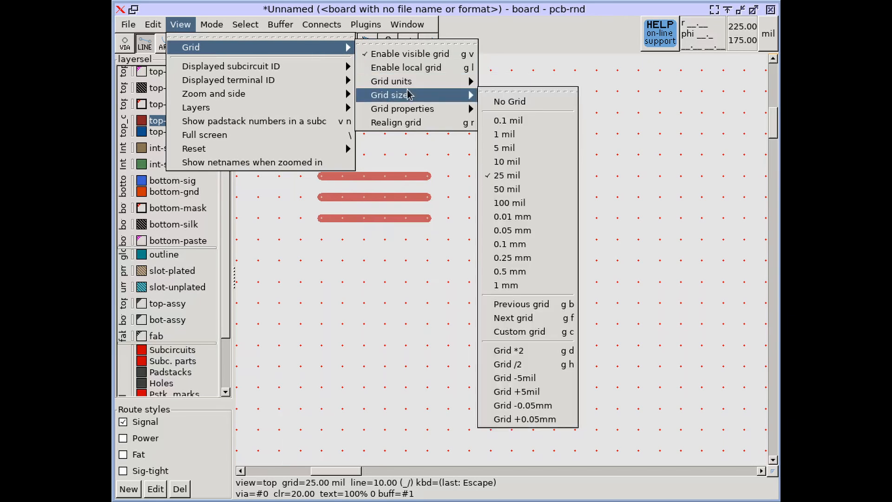
left_click(496, 92)
left_click_drag(504, 94, 662, 72)
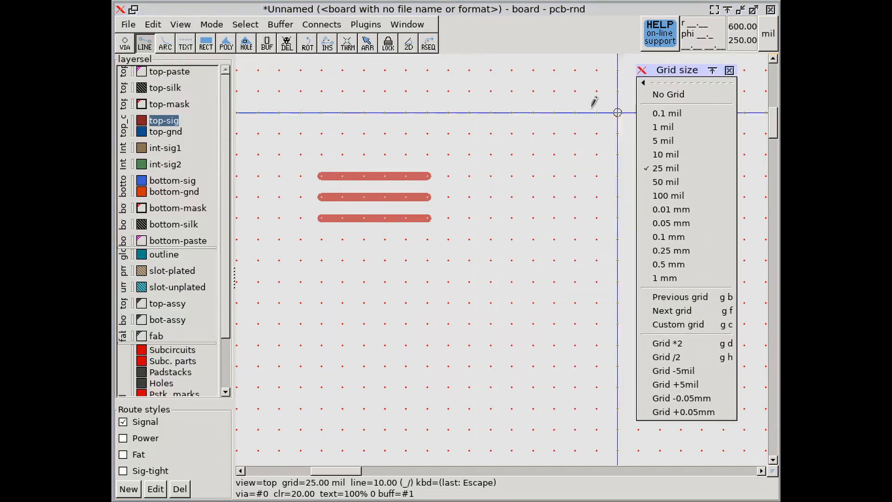
Try preset grid sizes of 5 mil, 10 mil and 100 mil on the board.
left_click(665, 141)
scroll(374, 181, "up", 6)
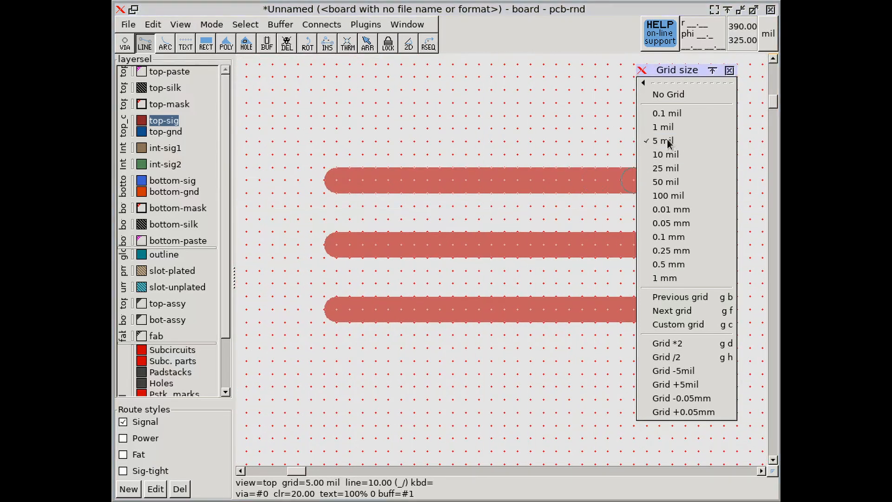
left_click(666, 158)
middle_click_drag(520, 195, 436, 210)
scroll(460, 205, "down", 2)
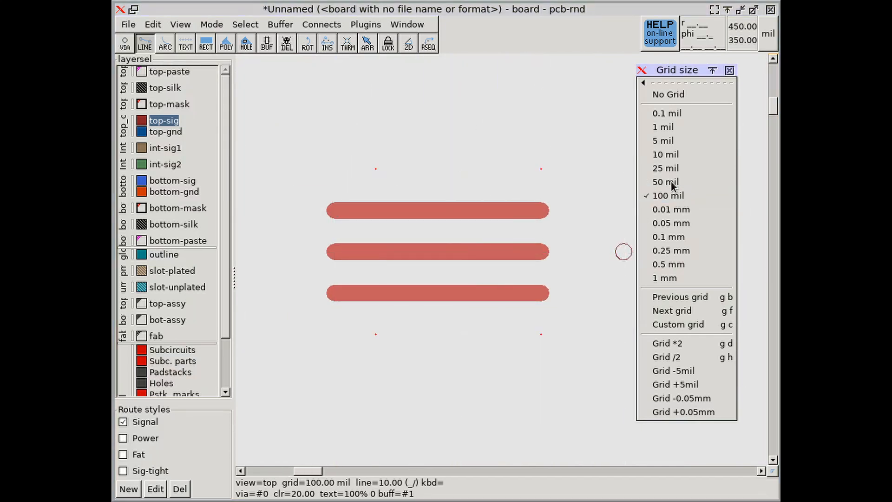
Step the grid back through the preset sizes past 10 mil, and forward again to 25 mil.
left_click(690, 300)
left_click(689, 297)
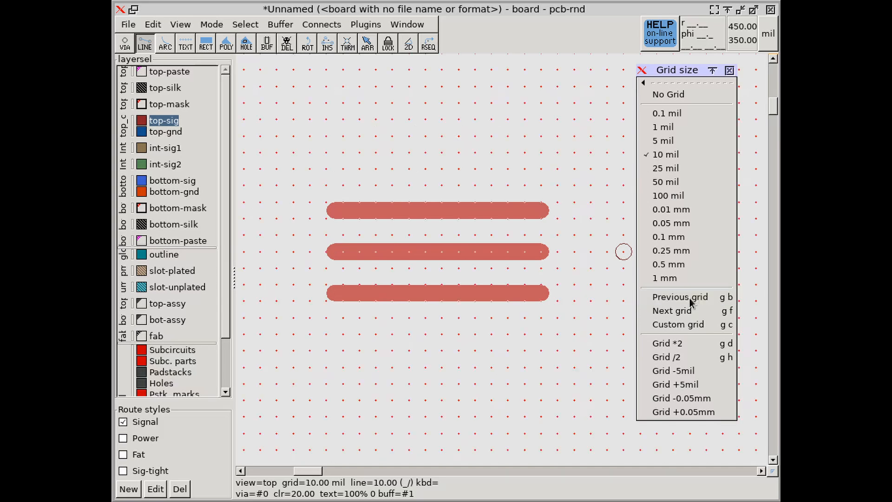
left_click(687, 299)
left_click(681, 309)
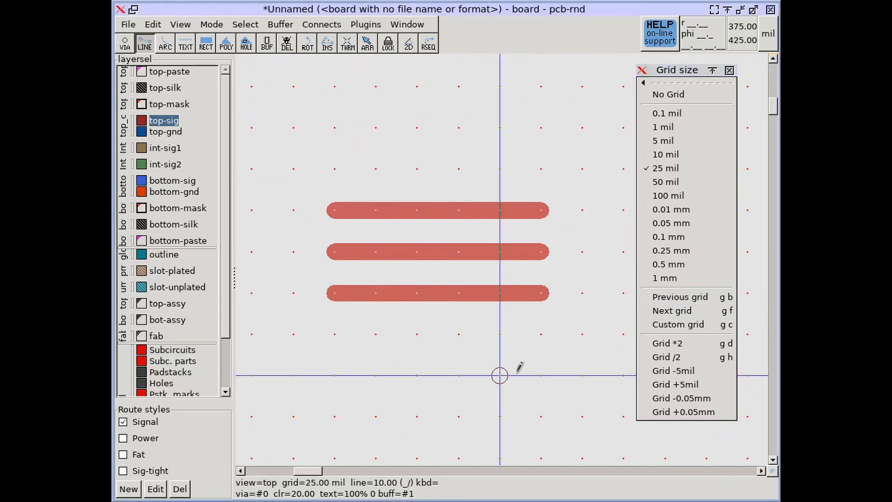
Cycle the grid back to 1 mil, forward to 10 mil, and on up to 100 mil.
key("g")
key("b")
key("g")
key("b")
key("g")
key("b")
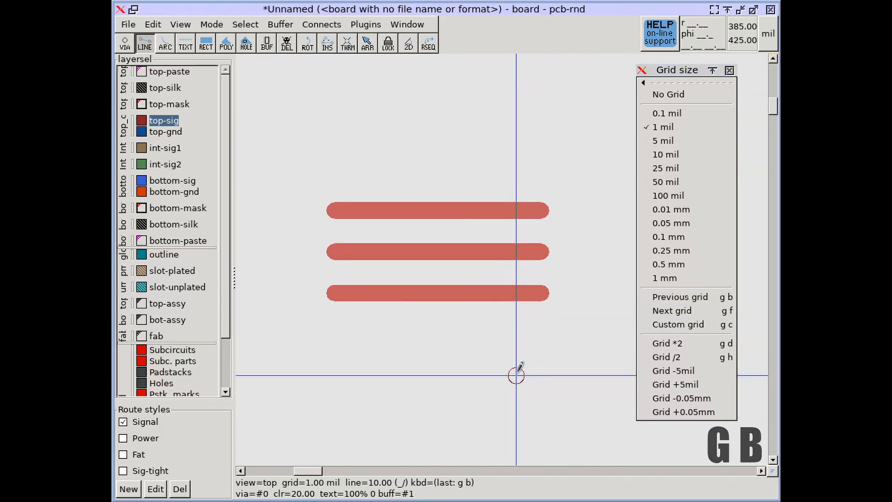
key("g")
key("f")
key("g")
key("f")
key("bracketleft")
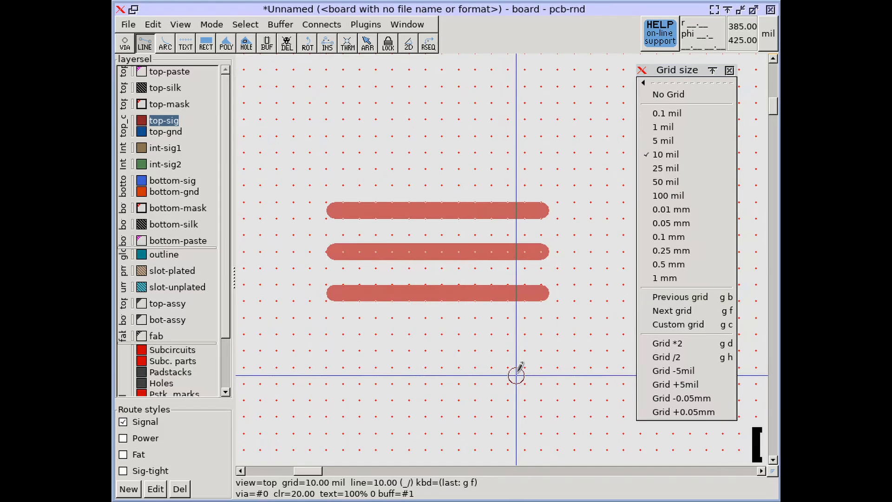
key("bracketright")
key("bracketright")
key("bracketright")
key("bracketright")
key("bracketright")
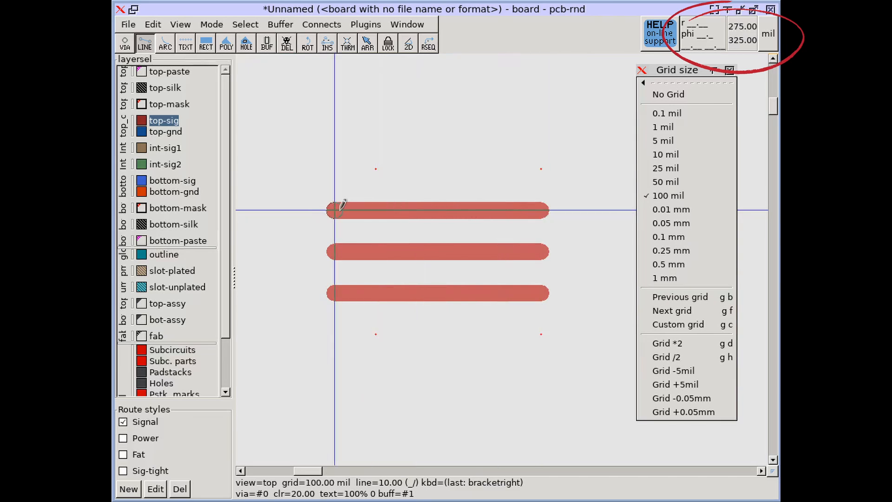
Switch the display units to mm, choose the 25 mil grid, and return the units to mil.
left_click(768, 34)
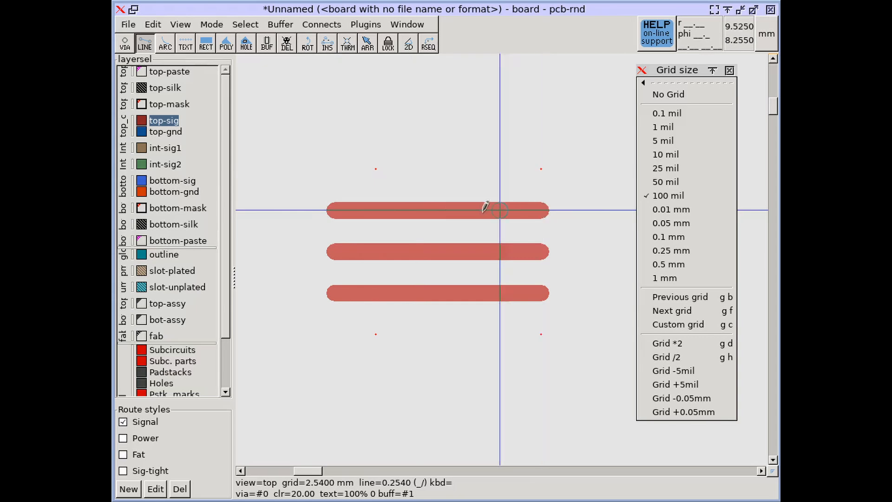
left_click(685, 169)
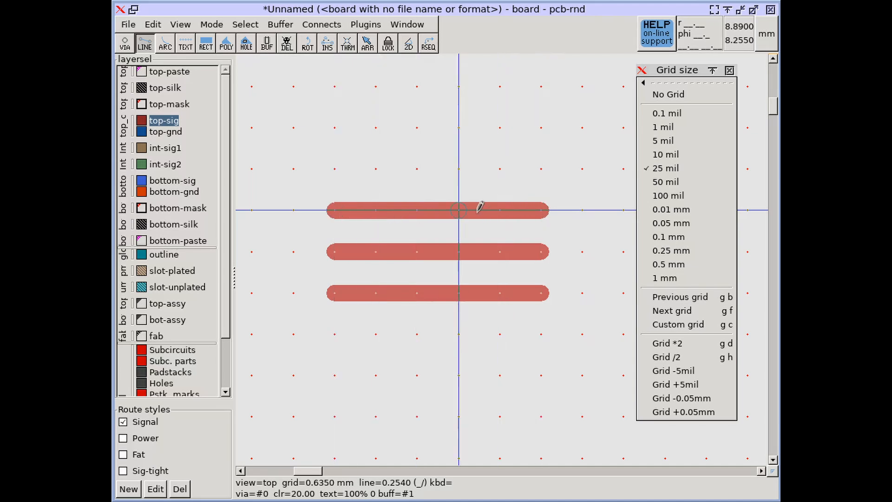
left_click(766, 33)
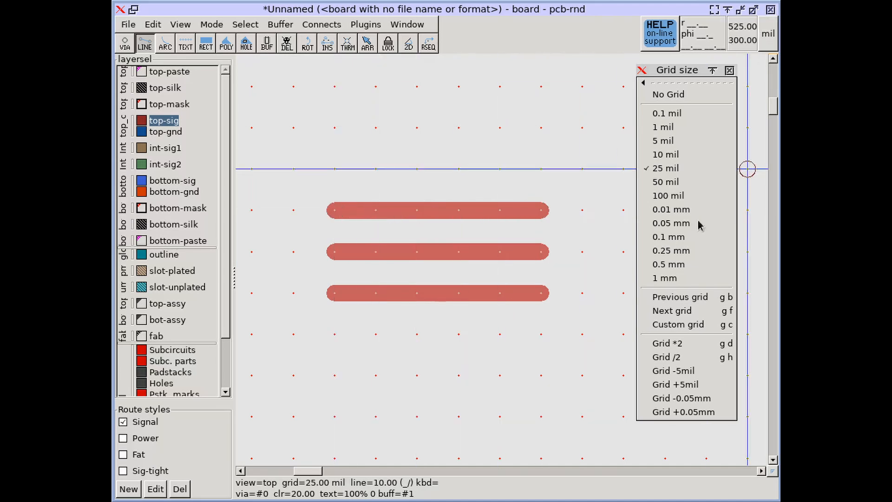
Try the 0.1 mm and 50 mil grids, and set a custom grid size of 12.5 mil.
left_click(668, 237)
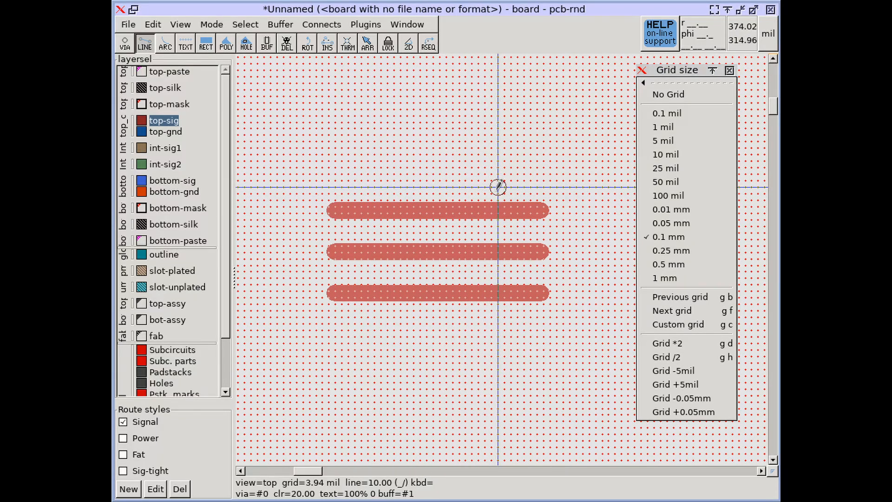
left_click(677, 181)
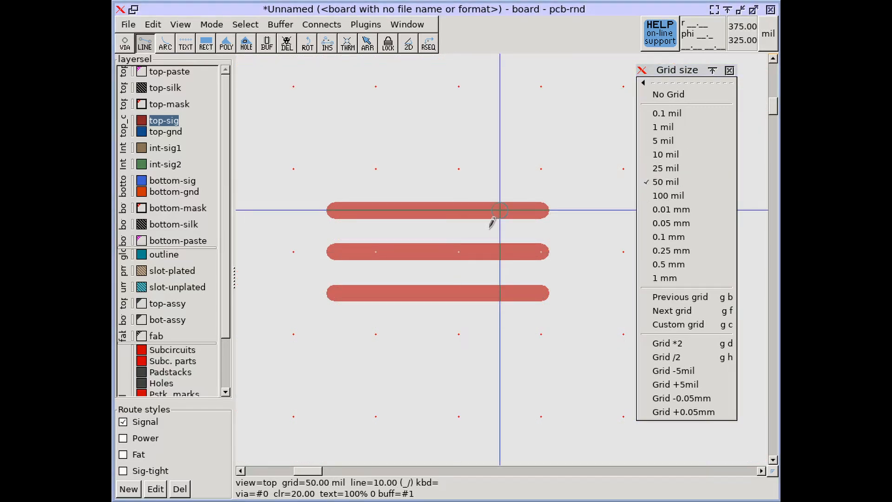
left_click(660, 325)
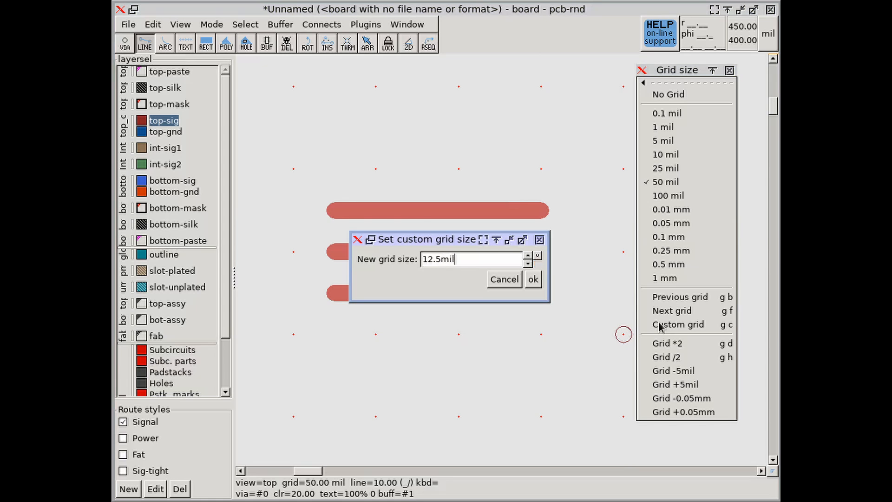
left_click(530, 279)
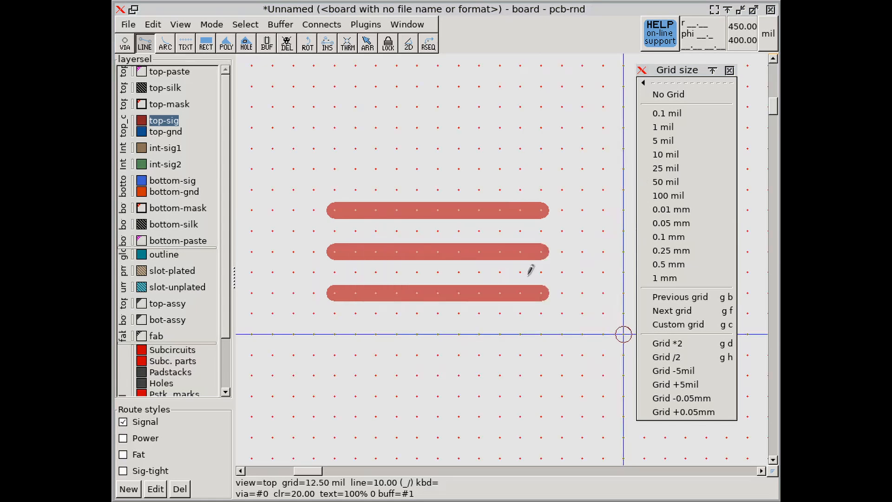
Draw a horizontal line about 100 mil long below the three lines, aligned with their left ends.
left_click(334, 396)
left_click(503, 388)
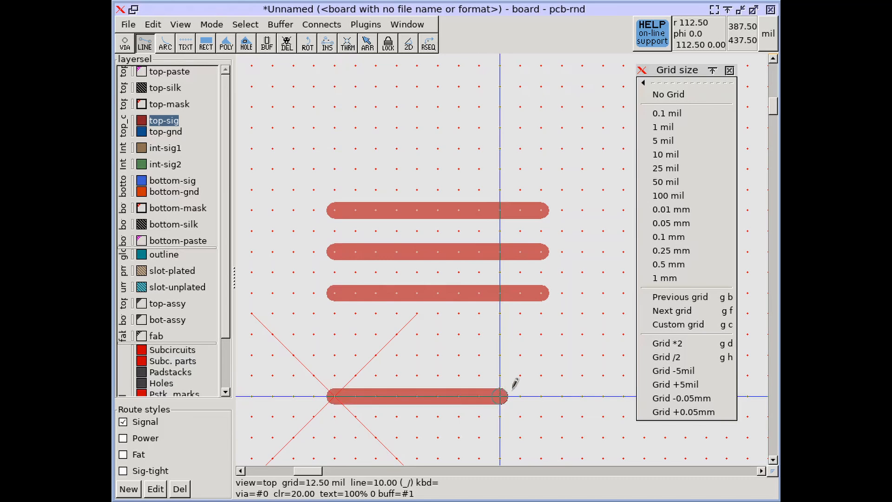
key("Escape")
Switch the grid to 100 mil, then 25 mil, and settle on 5 mil.
left_click(665, 195)
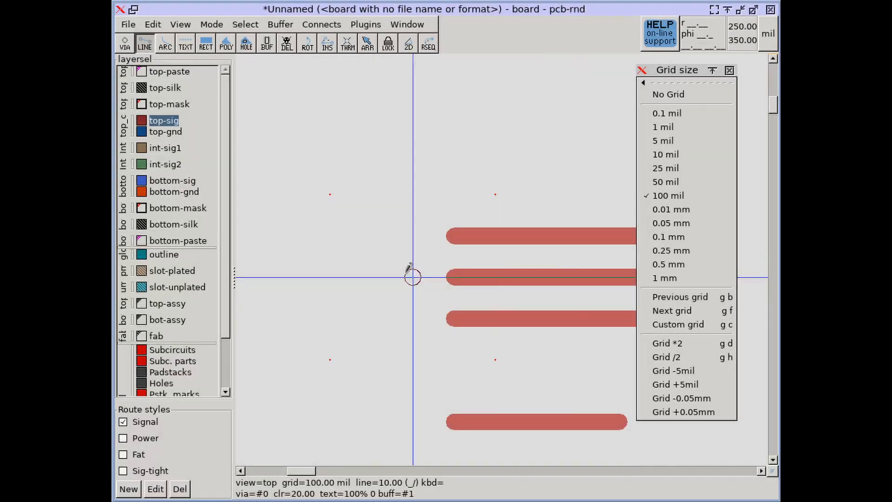
left_click(666, 168)
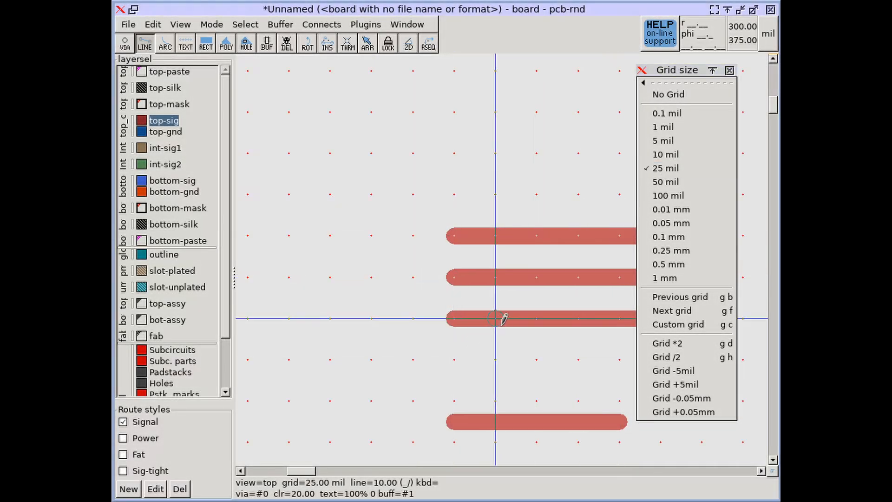
middle_click_drag(502, 318, 449, 326)
scroll(449, 326, "down", 1)
left_click(663, 140)
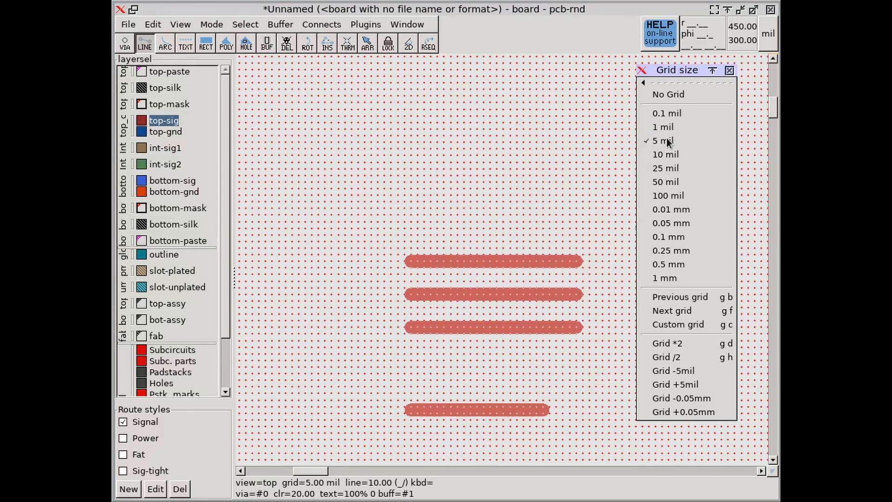
Draw a quarter-circle arc with a radius of about 45 mil above and to the left of the lines.
left_click(165, 43)
left_click(306, 222)
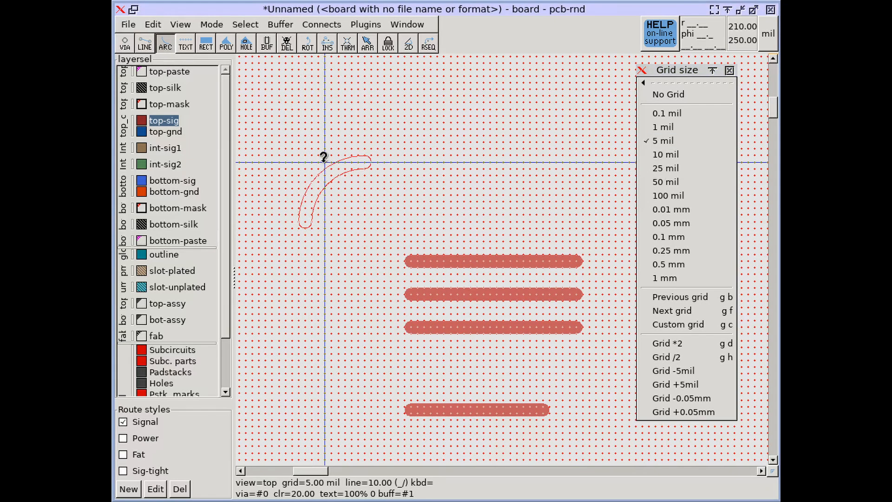
left_click(325, 163)
key("Escape")
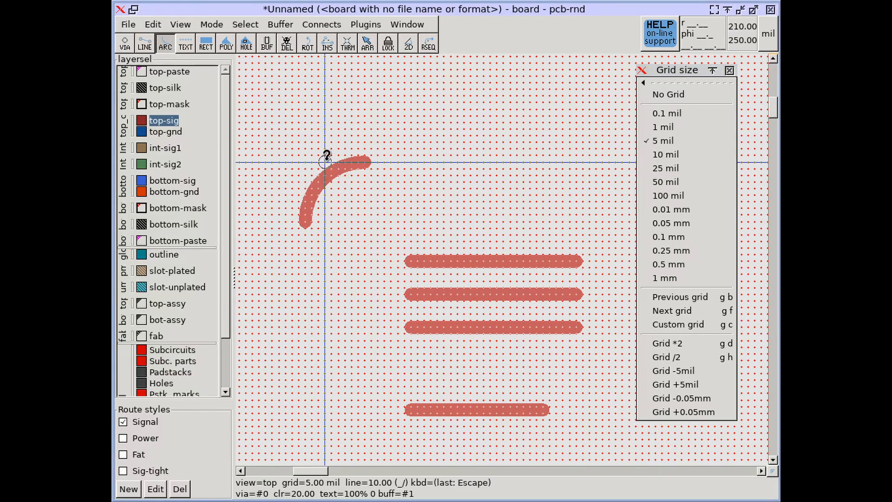
Draw a filled rectangle about 70 by 60 mil above the three lines on the top-sig layer.
left_click(200, 45)
left_click(417, 122)
left_click(512, 203)
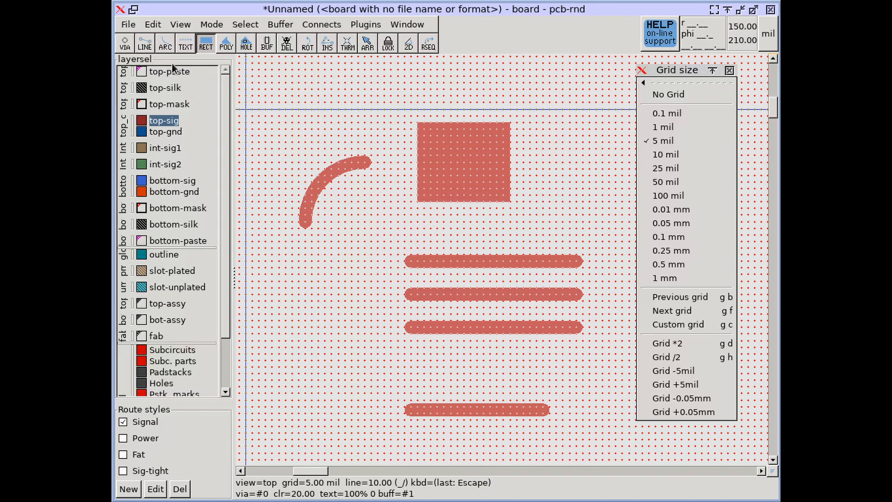
Place a via to the right of the rectangle, at 405, 260 mil.
left_click(125, 43)
scroll(493, 188, "right", 3, "shift")
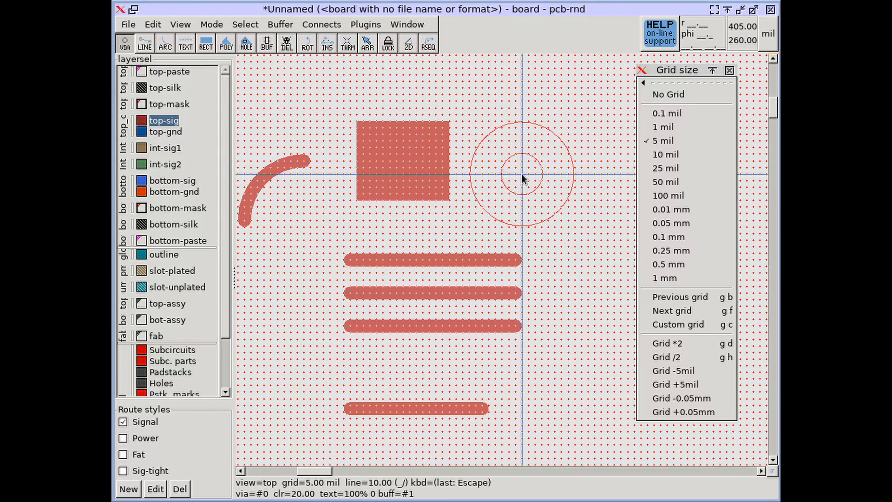
left_click(522, 174)
key("Escape")
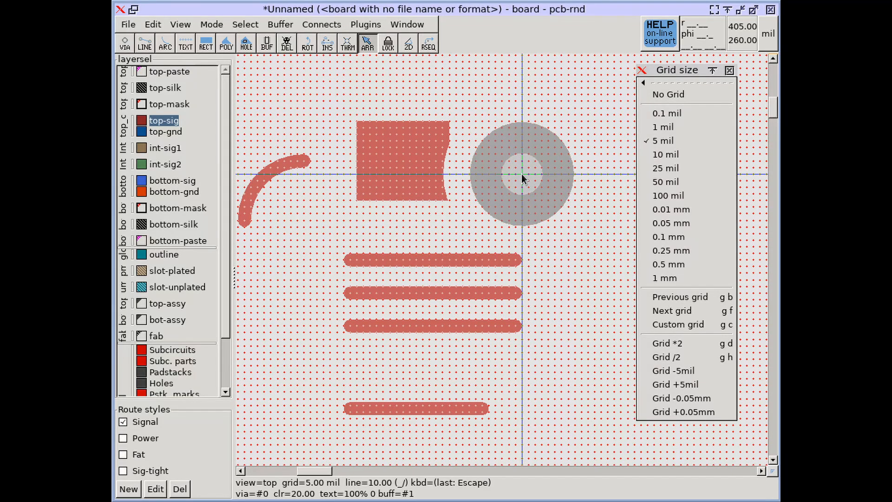
Set the grid to 100 mil and try snapping a new line to the off-grid arc, via and line ends.
left_click(668, 196)
left_click(145, 42)
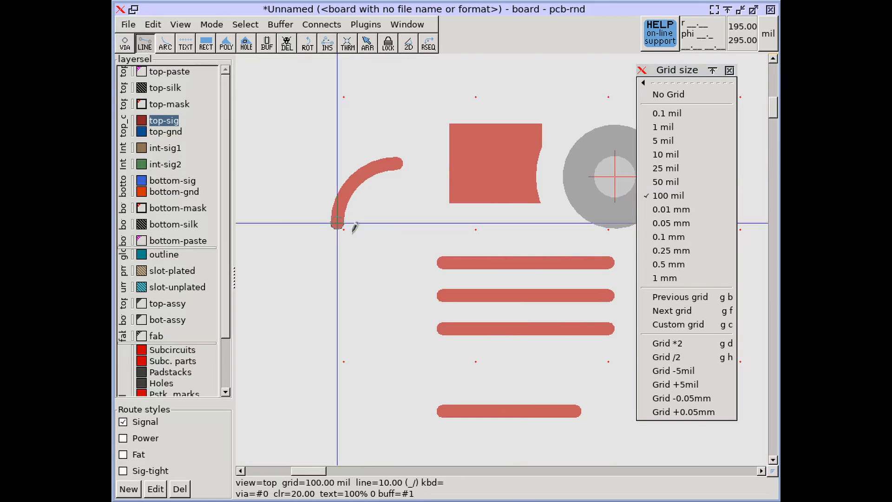
left_click(336, 221)
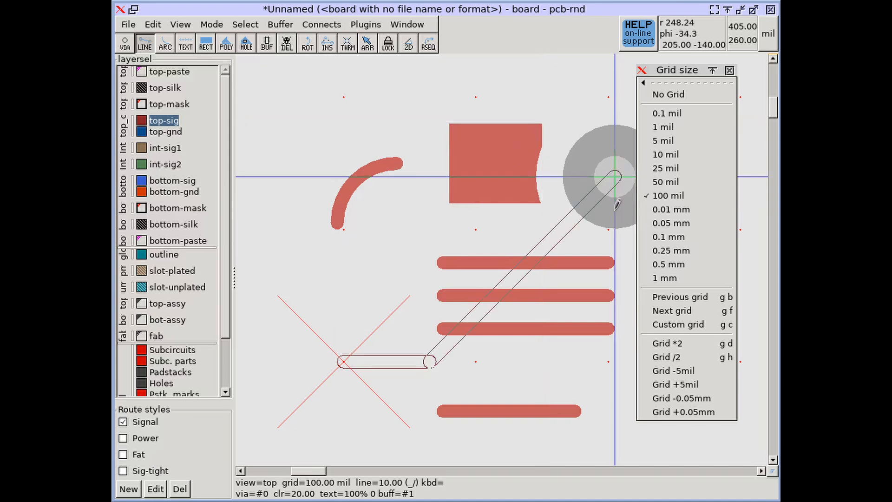
right_click_drag(620, 194, 548, 191)
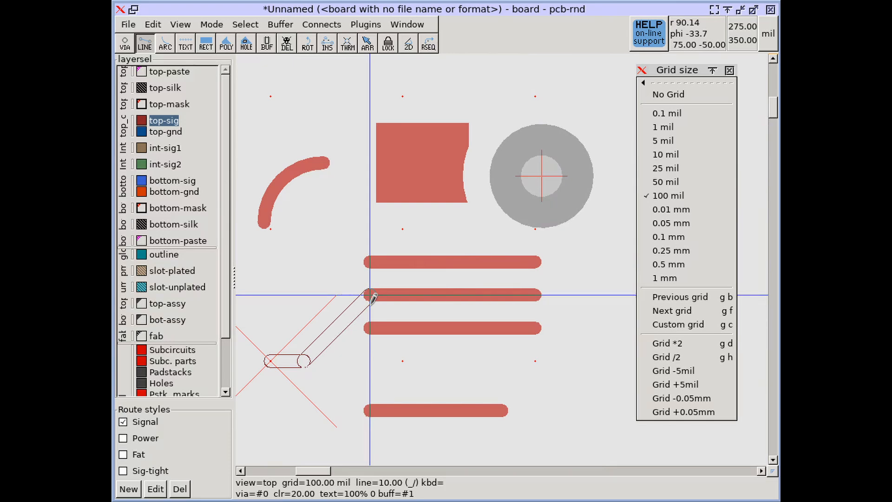
key("Escape")
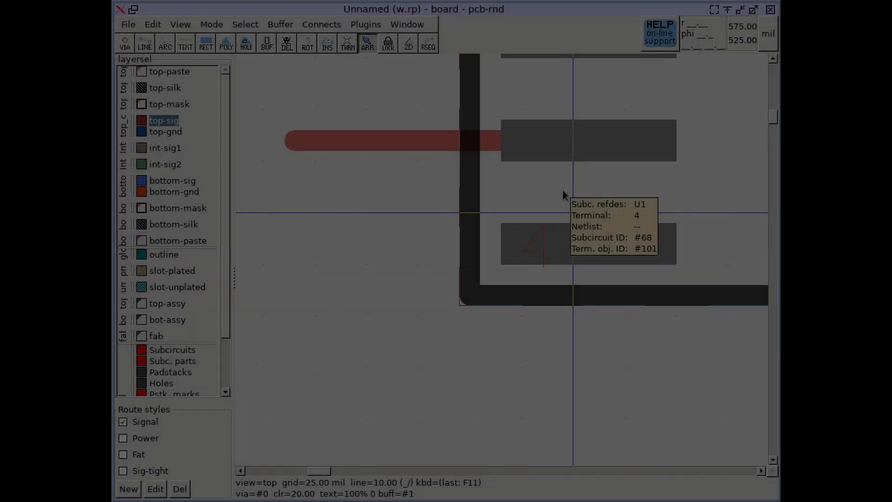
Turn wireframe drawing on to examine the line end inside U1's lower pads, and turn it back off.
key("m")
key("d")
key("w")
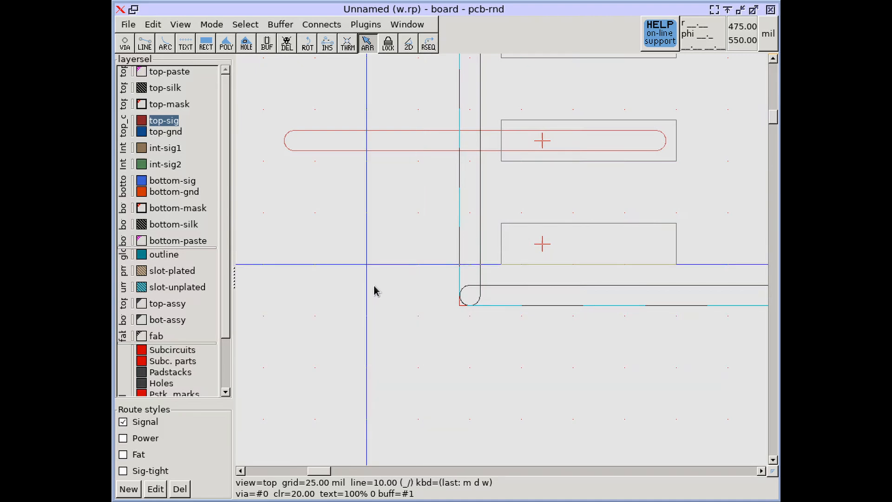
key("m")
key("d")
key("w")
Turn thin drawing on to examine the centre lines around U1's lower pads, and turn it back off.
key("m")
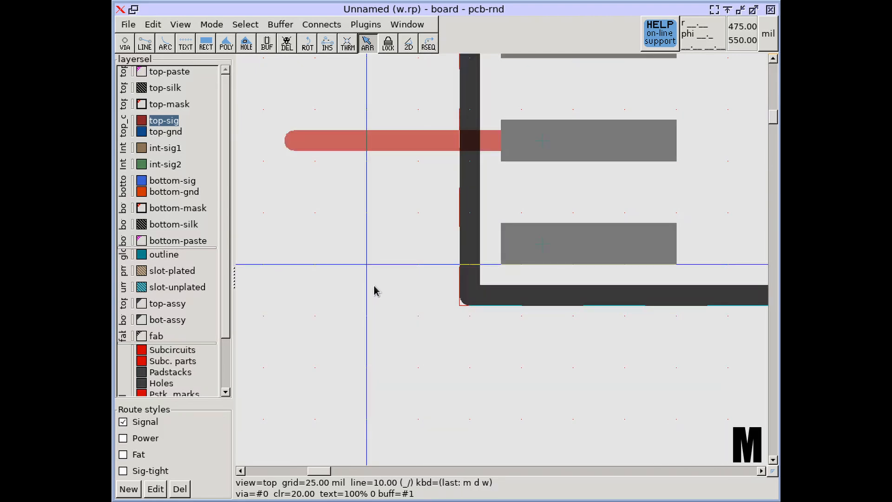
key("d")
key("t")
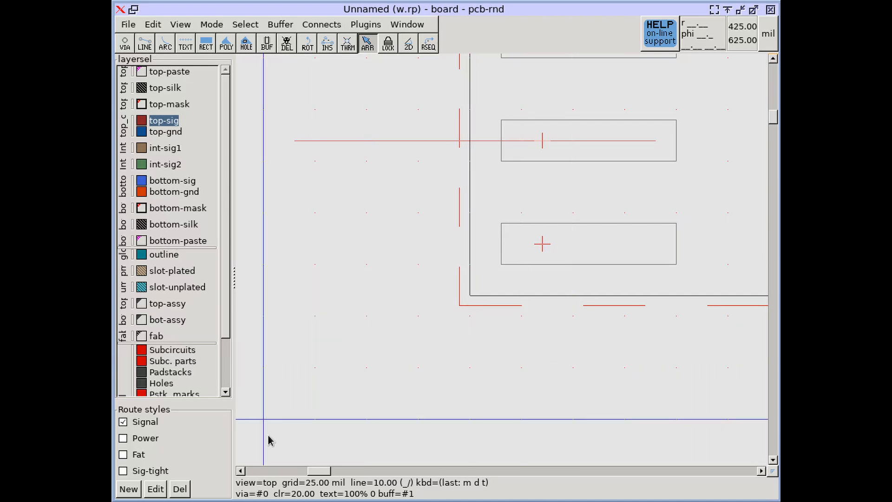
key("m")
key("d")
key("t")
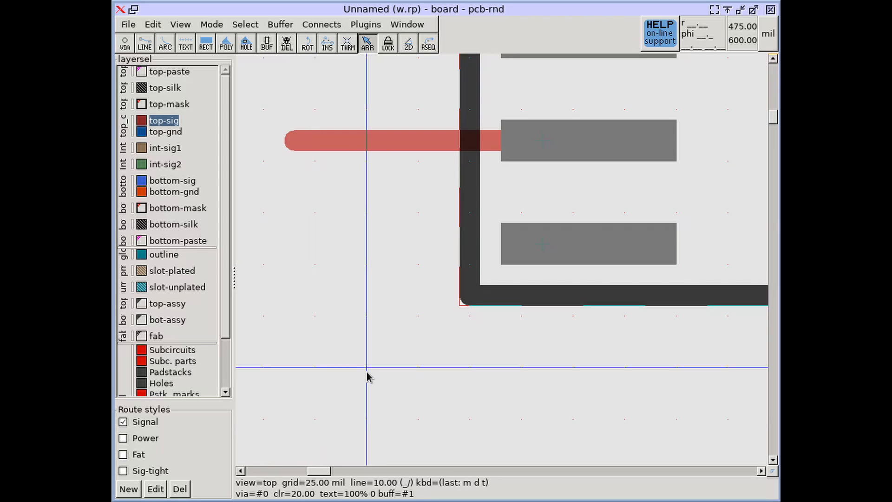
Make top-mask the current layer and show the overlapping mask cutouts in wireframe.
scroll(364, 369, "down", 5)
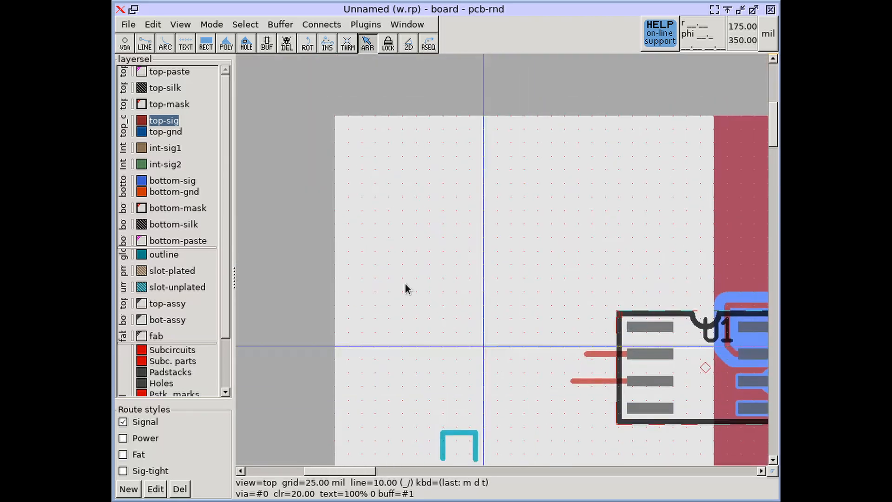
left_click(158, 104)
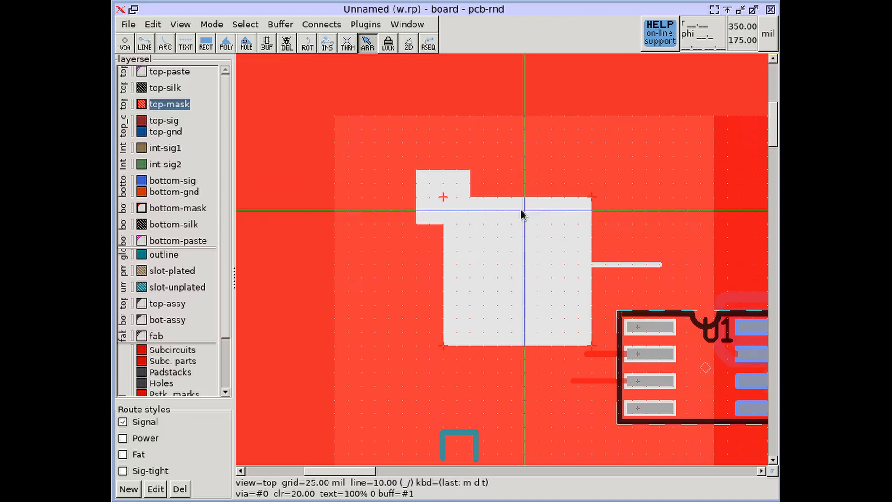
scroll(506, 223, "up", 2)
scroll(506, 224, "up", 2)
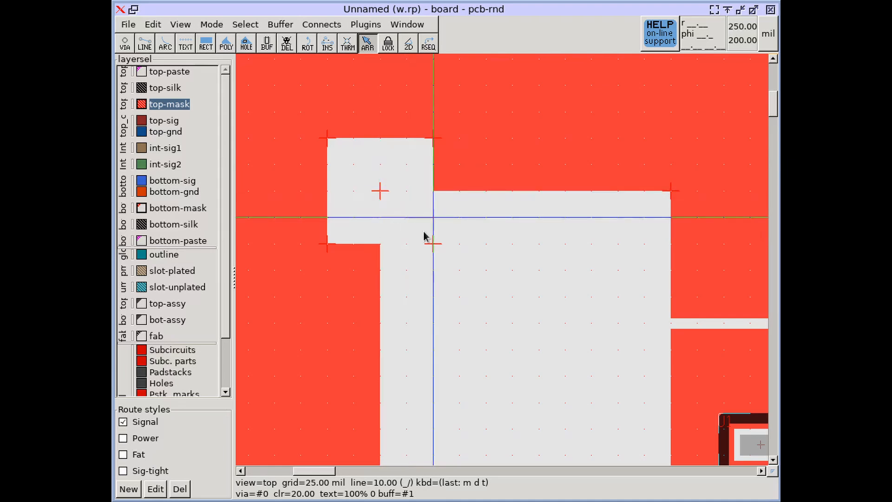
key("m")
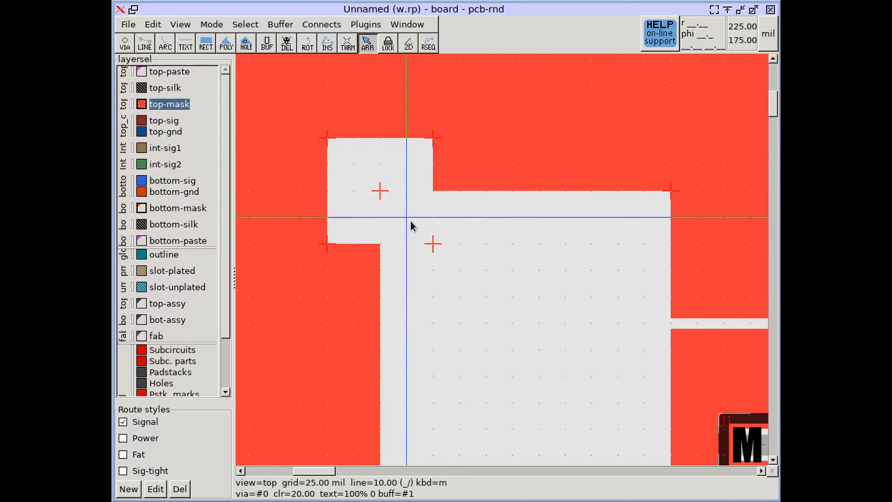
key("d")
key("w")
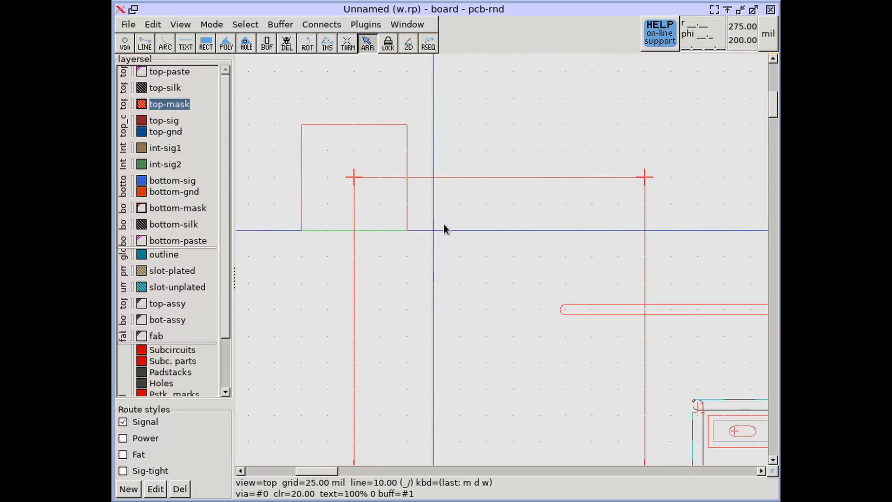
Select the smaller square cutout on the top-mask layer and compare how the selection shows in solid and wireframe drawing.
scroll(444, 229, "down", 2)
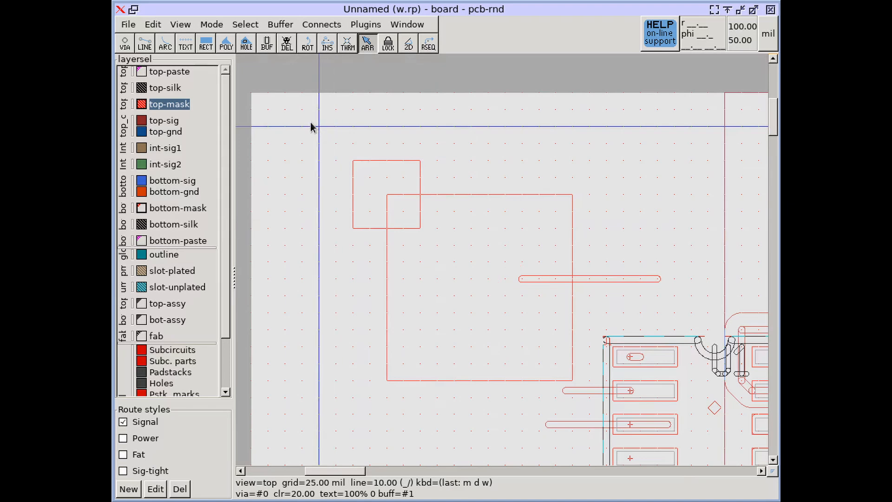
left_click_drag(311, 125, 461, 253)
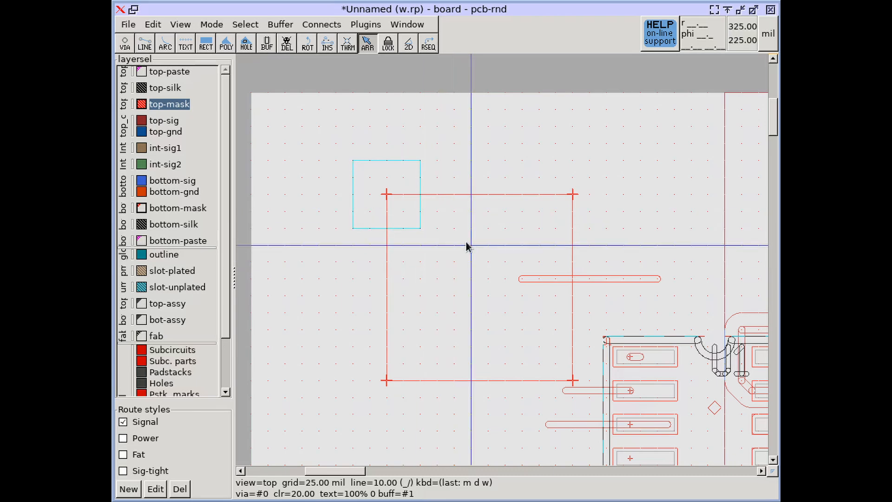
key("m")
key("d")
key("w")
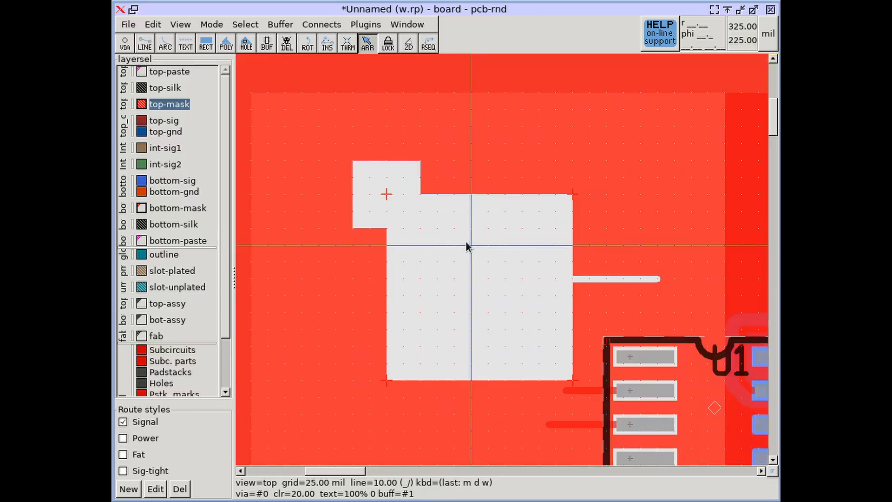
key("m")
key("d")
key("w")
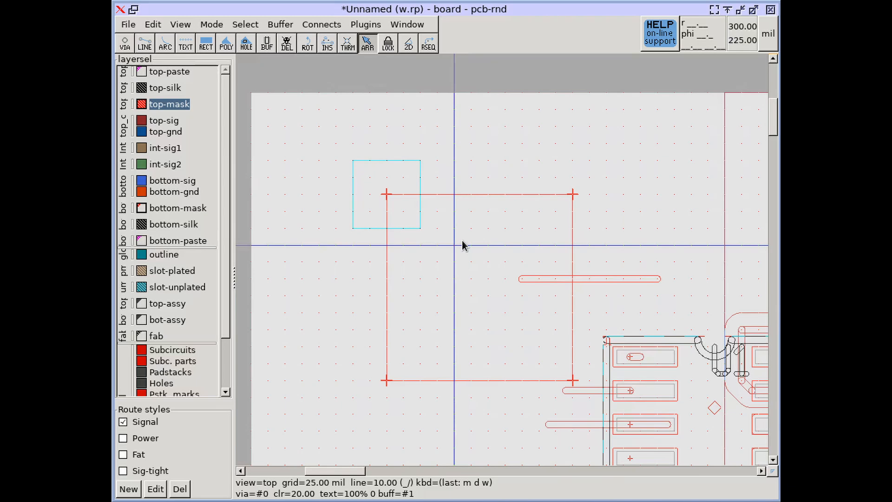
Deselect the small mask square and turn wireframe drawing off.
left_click(461, 241)
left_click(324, 301)
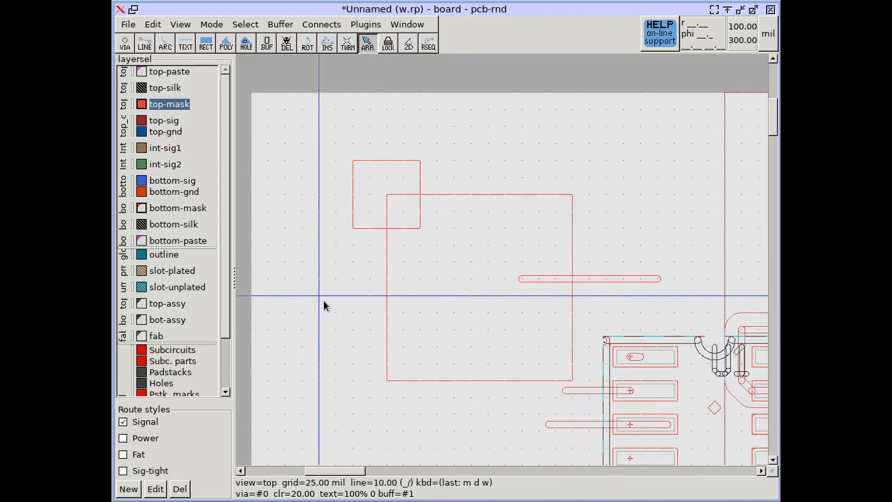
key("m")
key("d")
key("w")
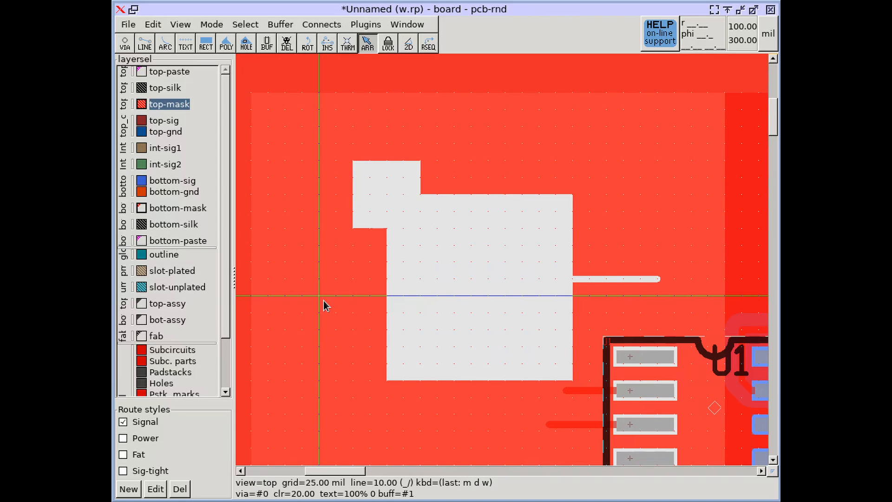
Make top-sig the current layer and check the lines ending in U1's pads with wireframe drawing turned on and off.
middle_click_drag(455, 298, 407, 251)
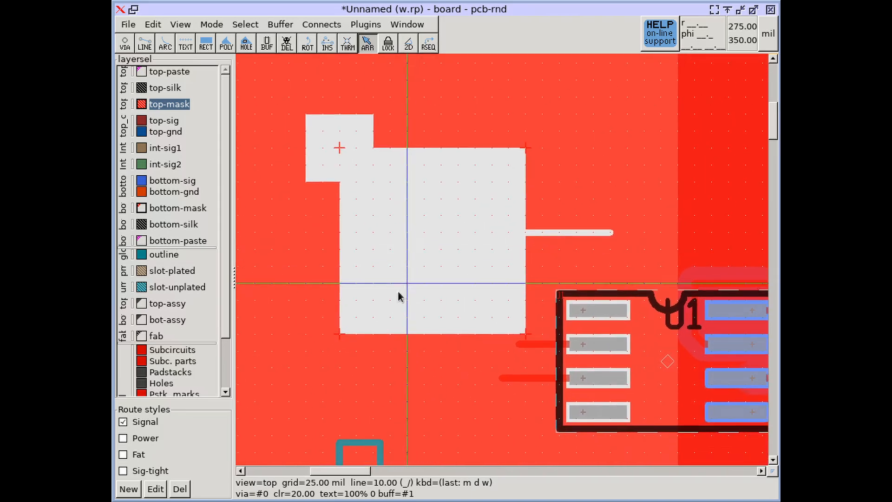
middle_click_drag(382, 297, 364, 275)
middle_click_drag(523, 281, 403, 267)
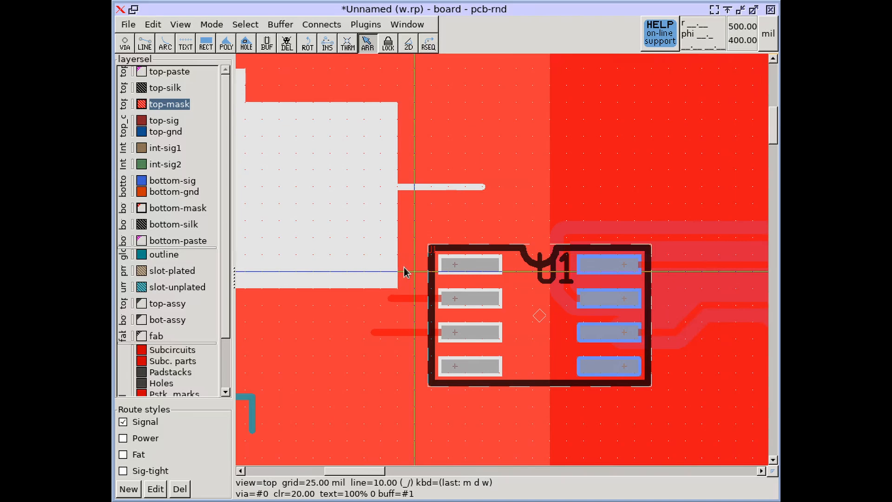
left_click(141, 105)
scroll(429, 330, "up", 2)
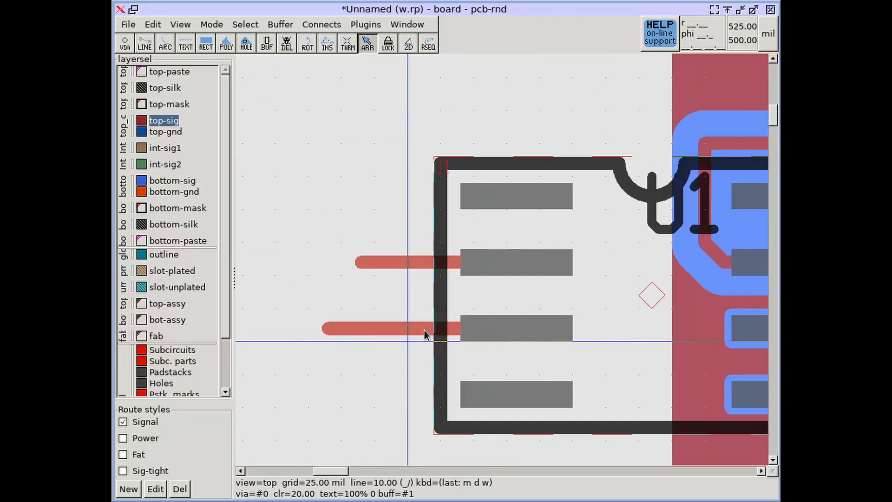
key("m")
key("d")
key("w")
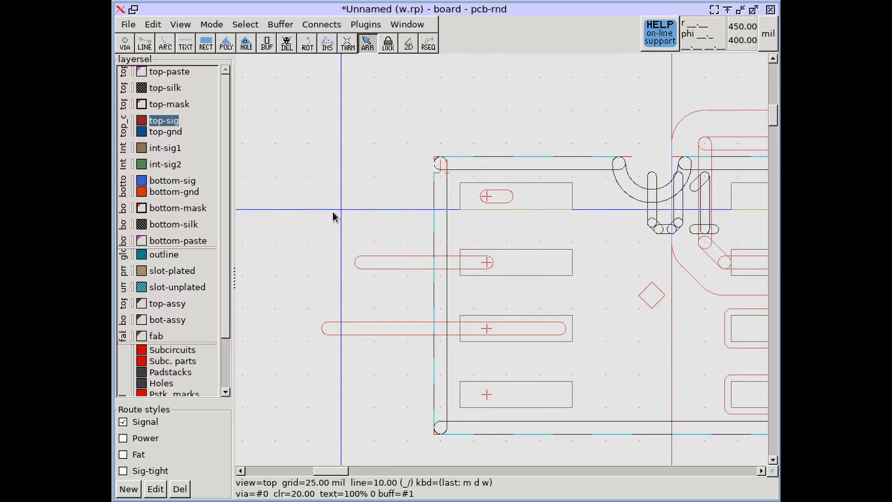
key("m")
key("d")
key("w")
Make outline the current layer and examine the corners of the U-shaped outline in wireframe.
scroll(330, 210, "down", 2)
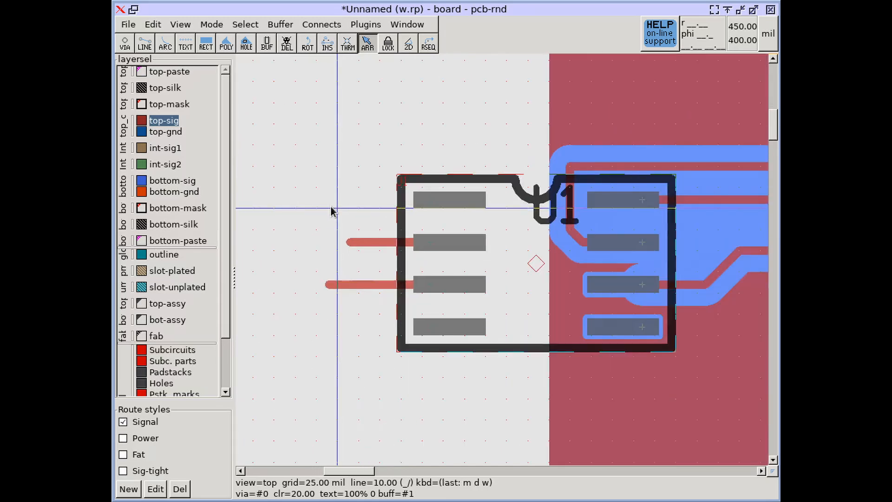
middle_click_drag(331, 210, 414, 168)
left_click(167, 254)
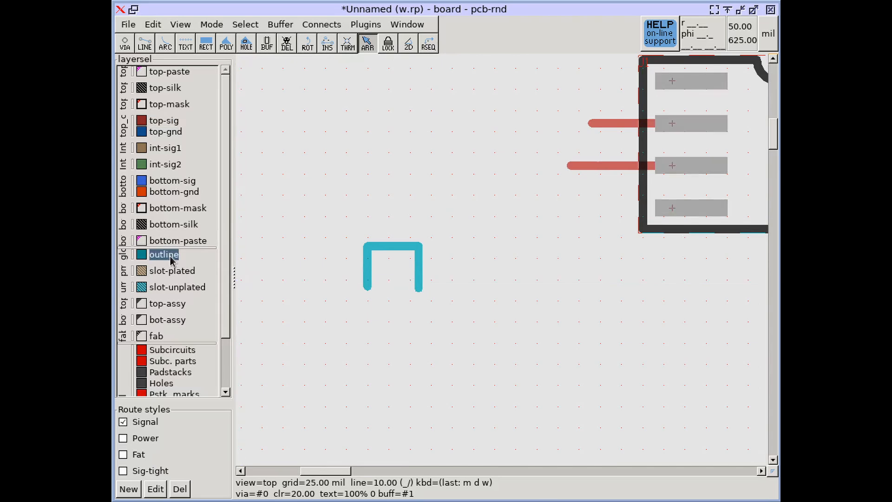
scroll(357, 254, "up", 2)
scroll(377, 255, "up", 1)
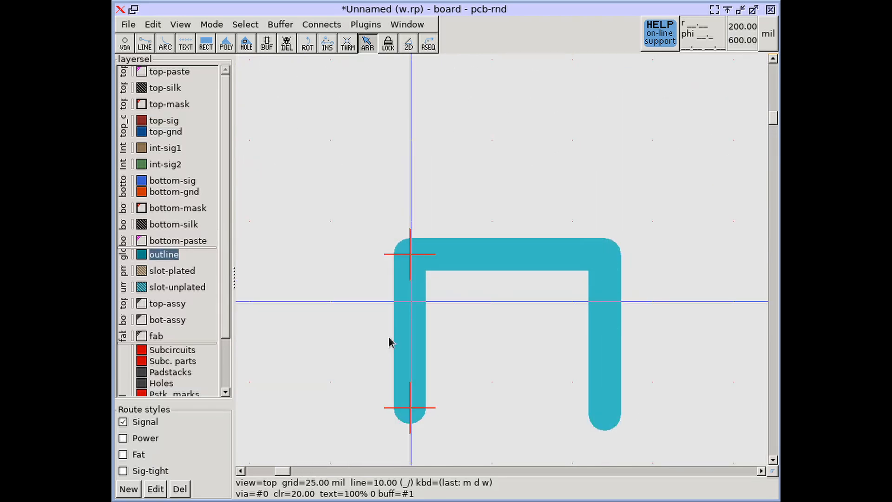
key("m")
key("d")
key("w")
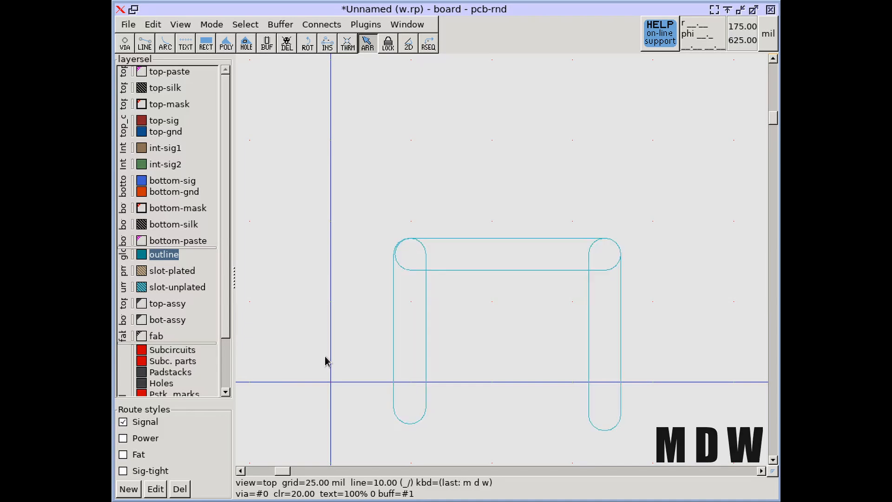
scroll(651, 246, "up", 3)
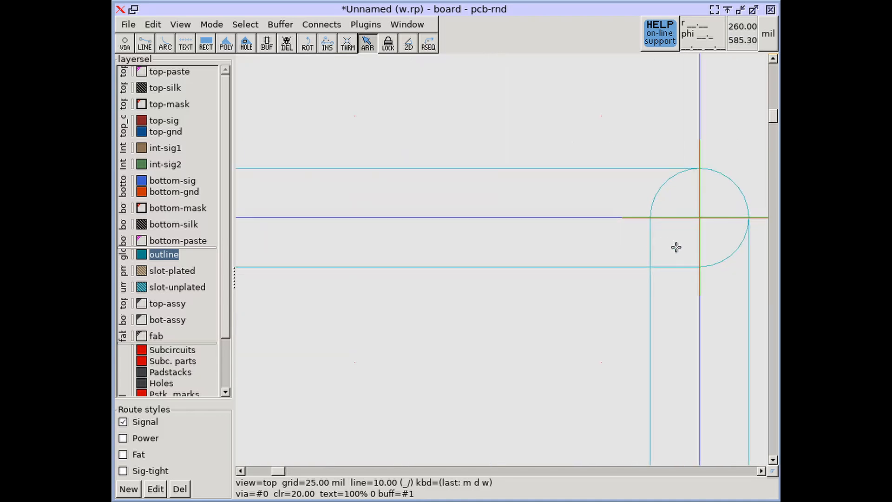
middle_click_drag(244, 305, 485, 328)
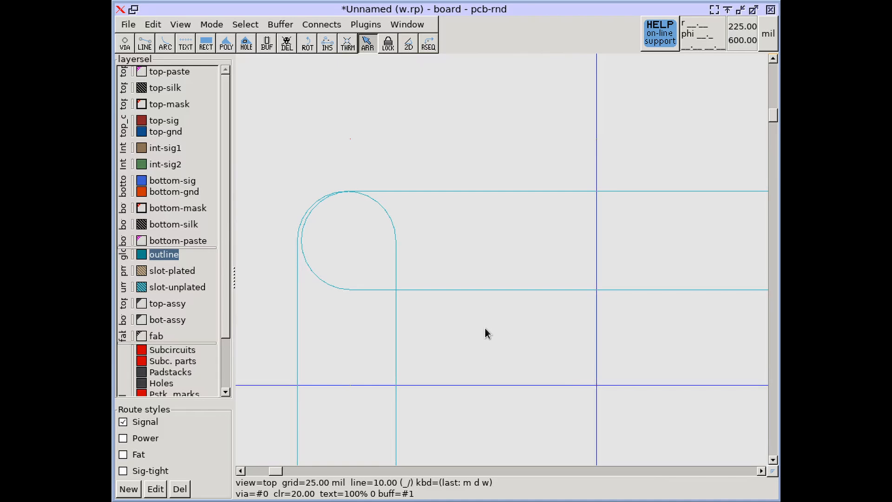
Combine thin drawing with wireframe to examine how the centre lines meet at both corners of the U-shaped outline.
key("m")
key("d")
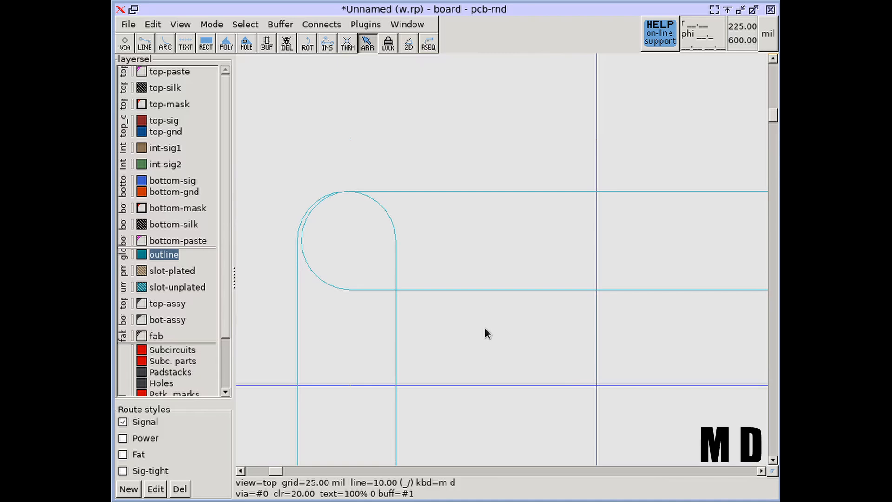
key("t")
middle_click_drag(557, 356, 498, 345)
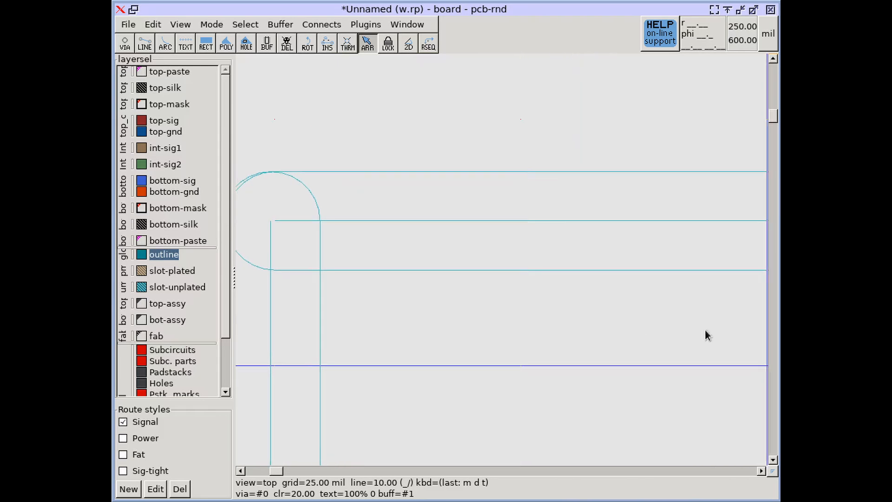
middle_click_drag(742, 333, 513, 337)
scroll(546, 388, "down", 2)
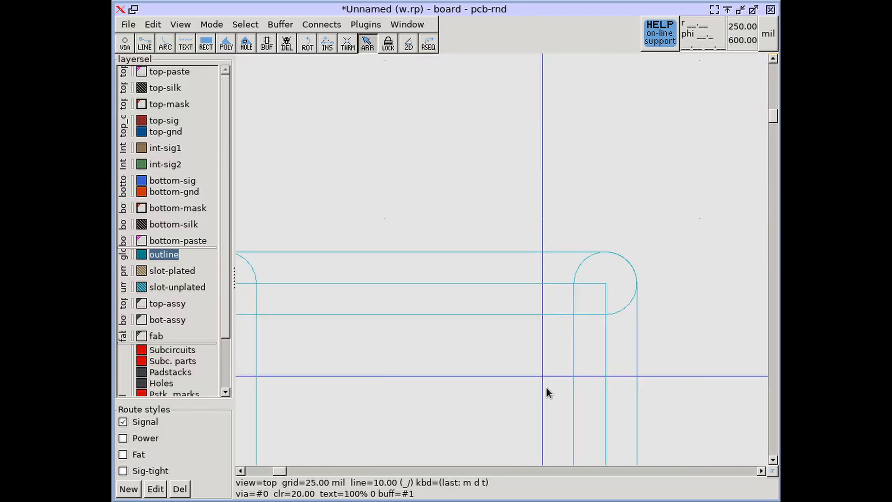
middle_click_drag(546, 387, 606, 252)
middle_click_drag(496, 239, 614, 307)
Turn off wireframe drawing to show the U-shaped outline as solid lines.
key("m")
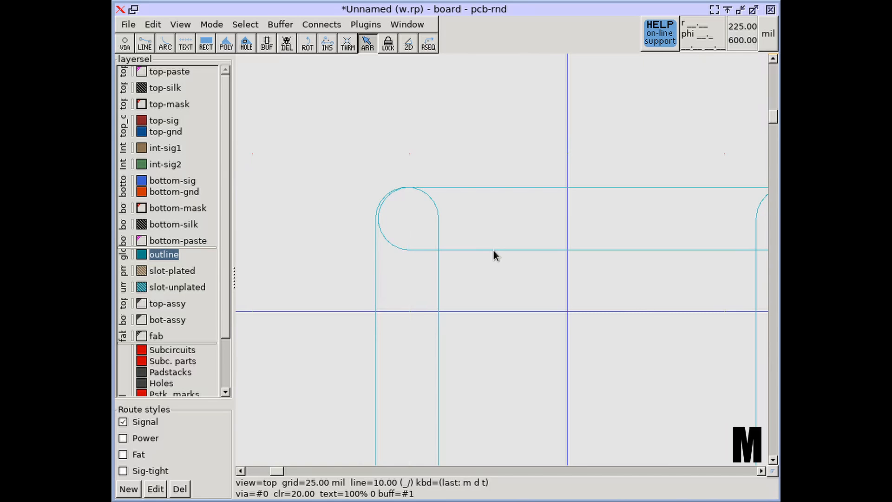
key("d")
key("w")
scroll(494, 255, "down", 5)
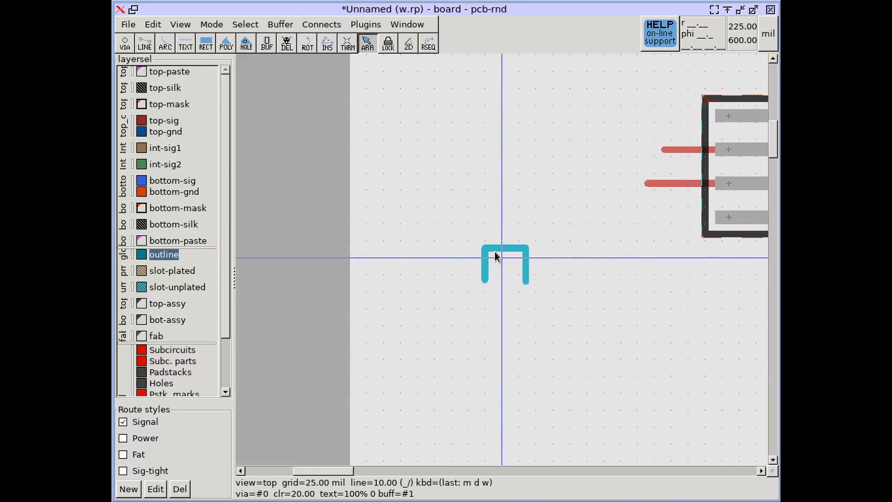
Make bottom-sig the current layer and turn on thin polygon drawing around the traces between U1 and the large round pad.
middle_click_drag(619, 247, 361, 278)
middle_click_drag(578, 259, 380, 279)
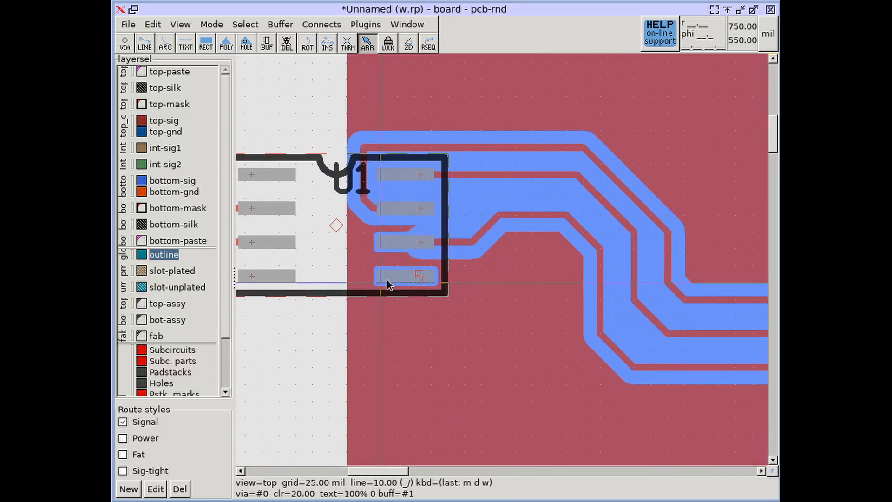
middle_click_drag(512, 293, 447, 274)
scroll(441, 269, "down", 2)
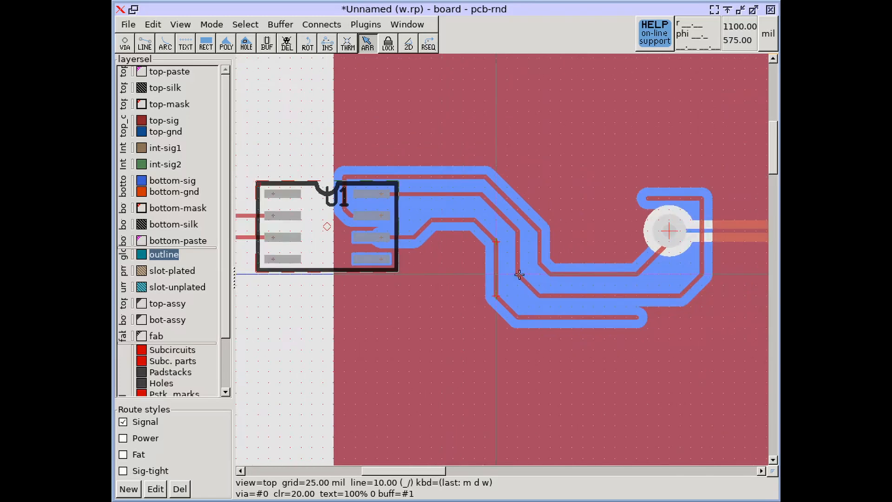
middle_click_drag(549, 275, 481, 300)
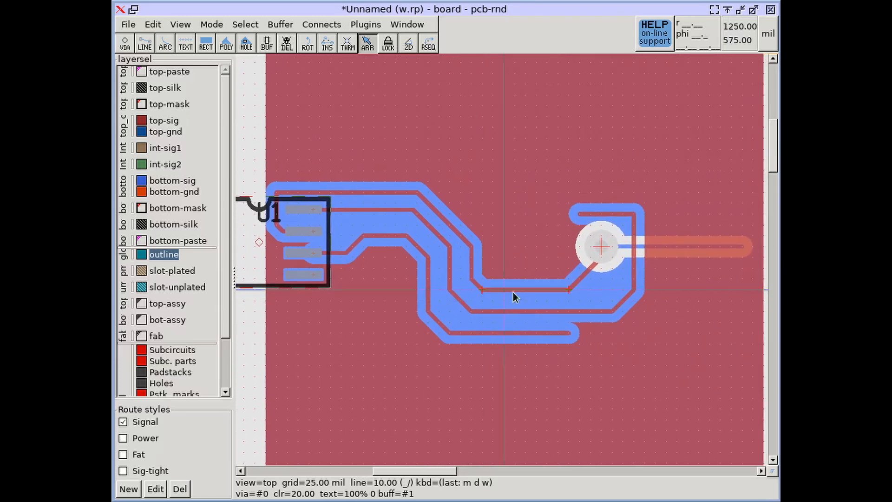
left_click(173, 180)
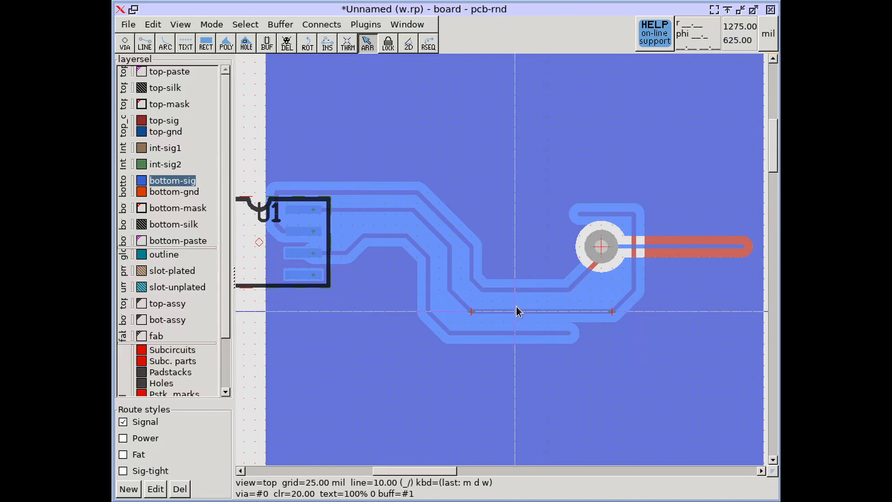
key("m")
key("d")
key("p")
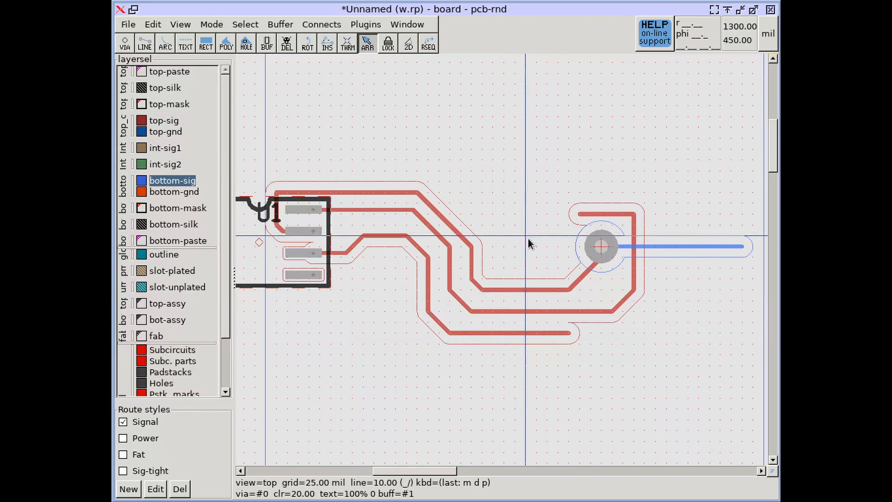
Reroute the free end of the top trace above the round pad about 100 mil left and 25 mil down.
scroll(578, 213, "up", 4)
left_click(577, 213)
left_click(609, 217)
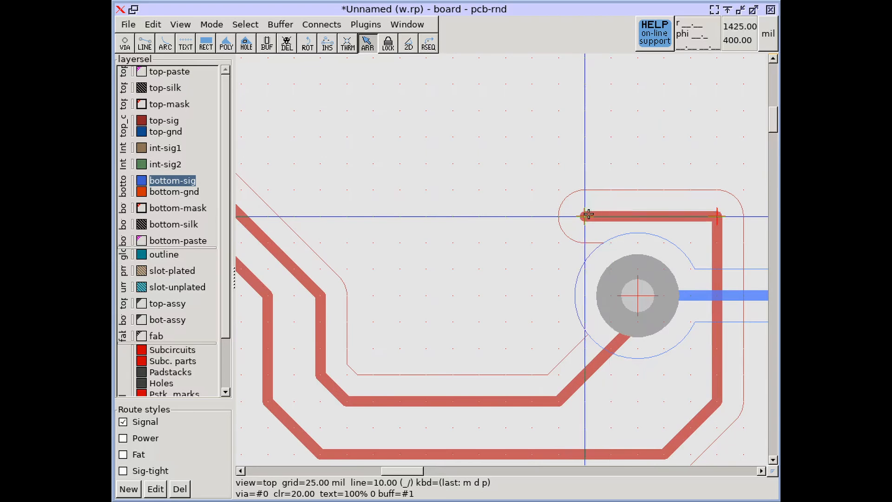
mouse_move(588, 213)
left_mouse_down()
mouse_move(545, 213)
mouse_move(494, 241)
mouse_move(485, 259)
left_mouse_up()
Extend that trace end on top-sig with a line reaching 75 mil left and 50 mil up.
key("l")
left_click(170, 121)
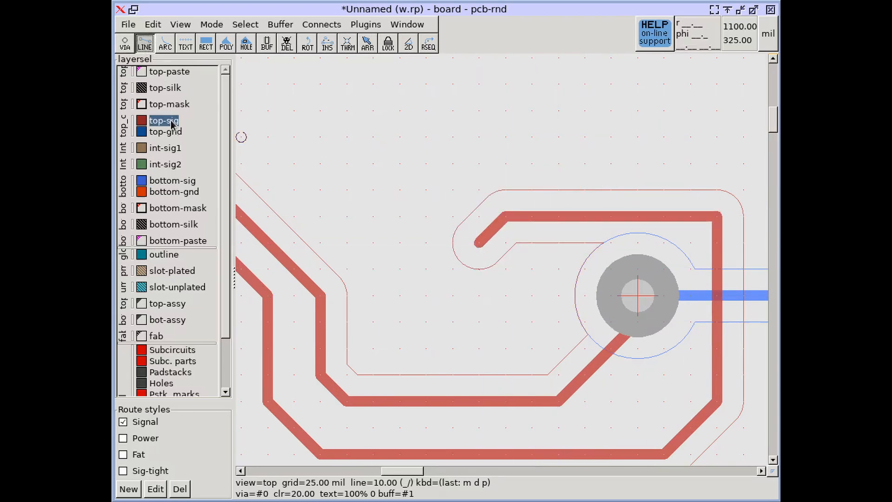
left_click(479, 242)
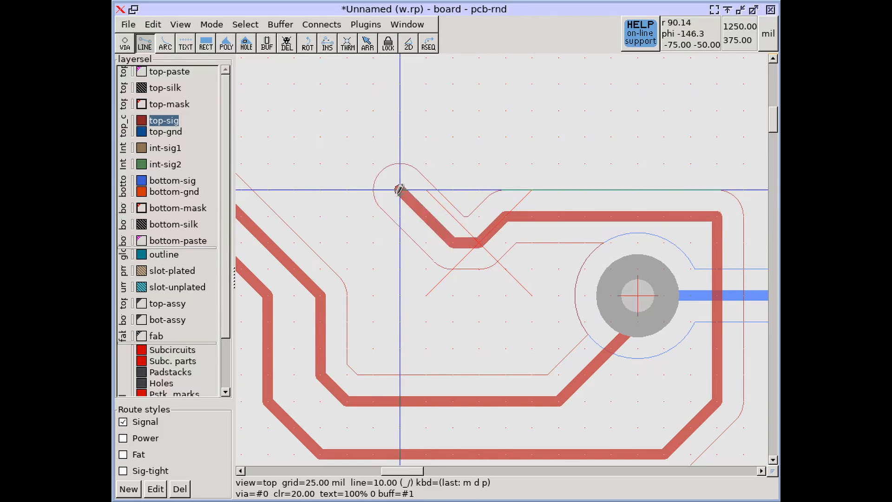
key("Escape")
Draw a bottom-sig branch from the blue horizontal trace, ending about 25 mil right and 100 mil up.
scroll(443, 266, "down", 2)
scroll(399, 260, "right", 3)
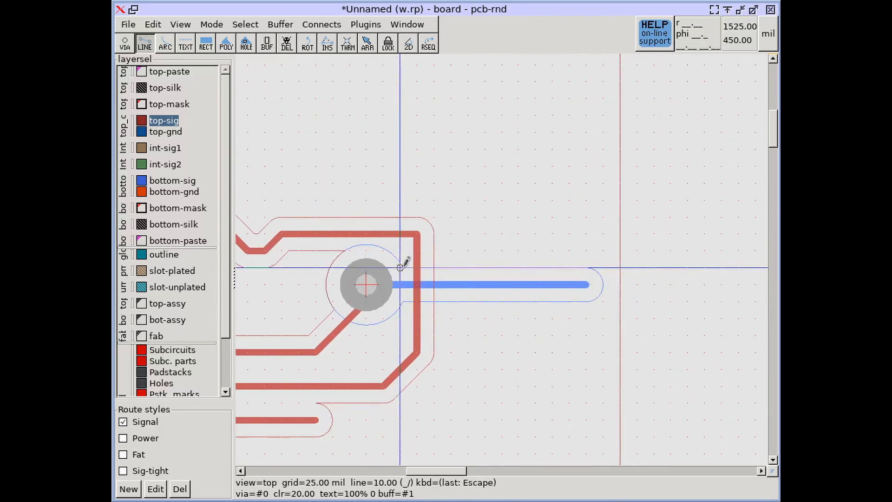
left_click(173, 181)
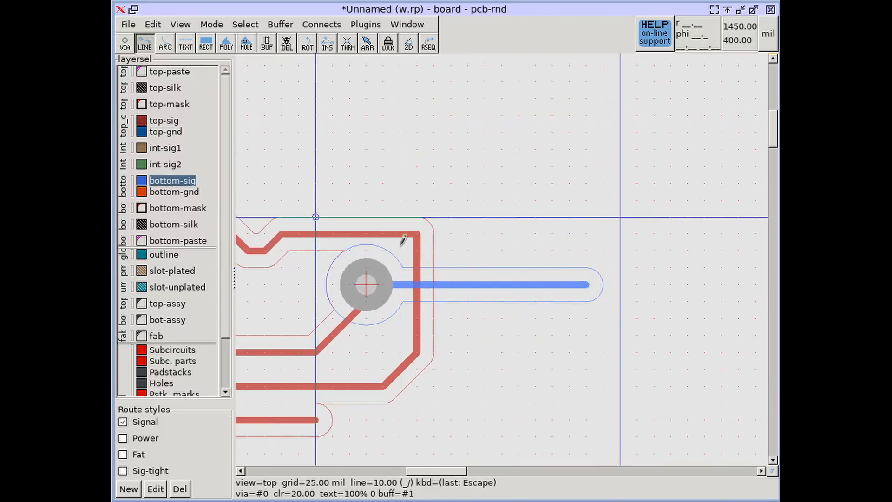
left_click(485, 283)
double_click(501, 216)
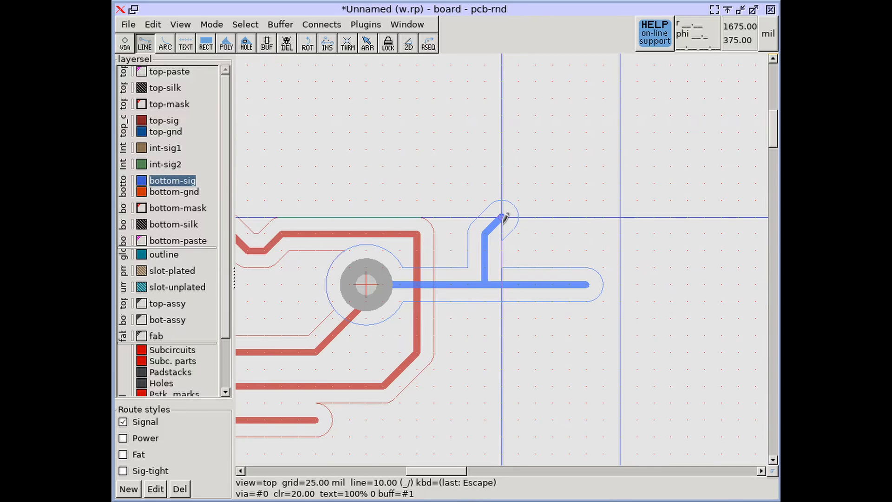
Turn off thin polygon drawing to show the copper polygon filled around the traces.
scroll(502, 216, "down", 2)
scroll(372, 217, "up", 1)
middle_click_drag(372, 217, 621, 233)
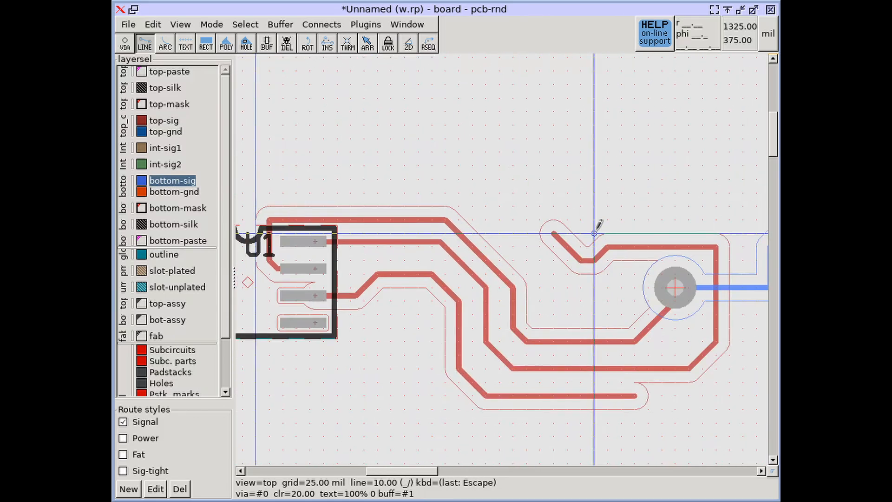
key("m")
key("d")
key("p")
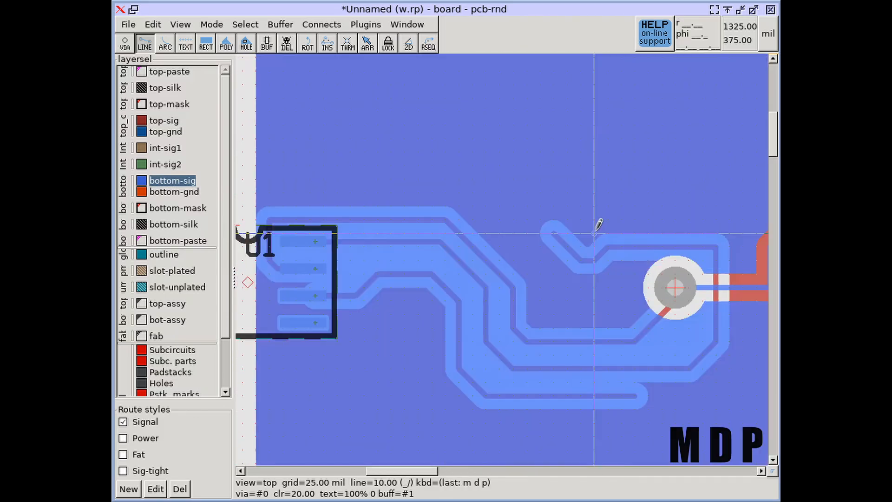
Turn on wireframe drawing for the bottom-sig layer only and inspect its traces near the round pad.
scroll(596, 224, "down", 2)
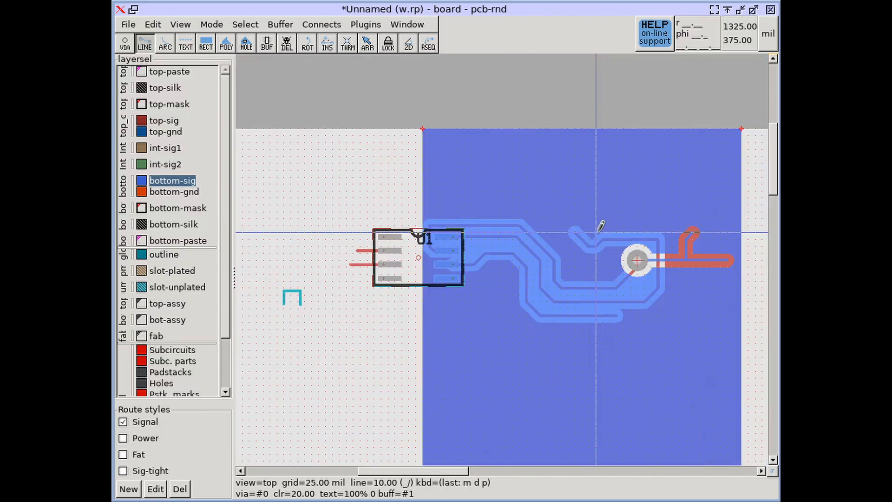
right_click(169, 183)
mouse_move(214, 245)
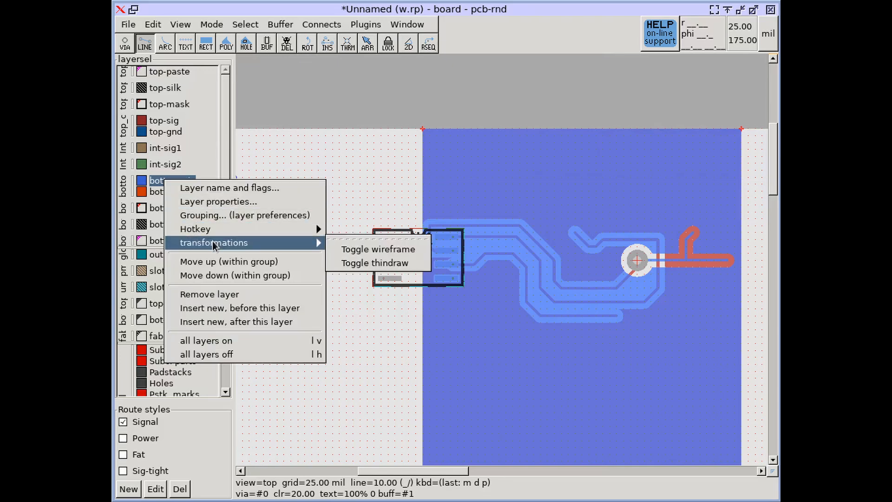
left_click(357, 250)
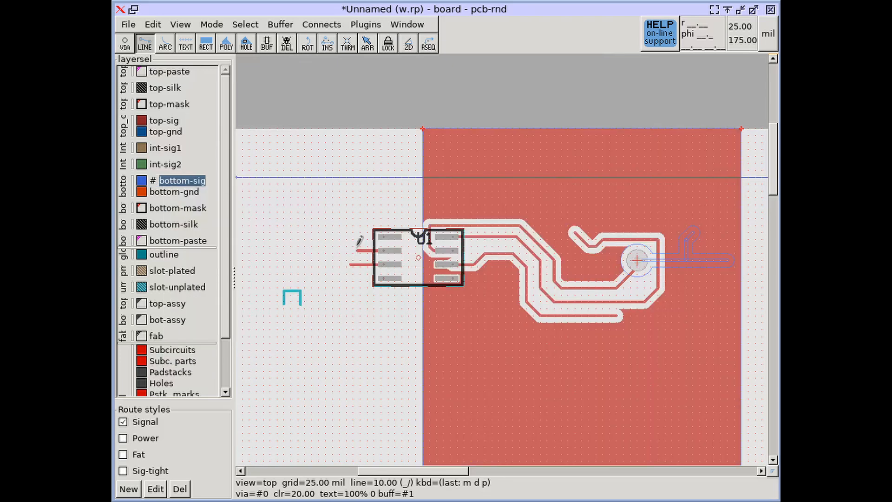
scroll(493, 249, "up", 4)
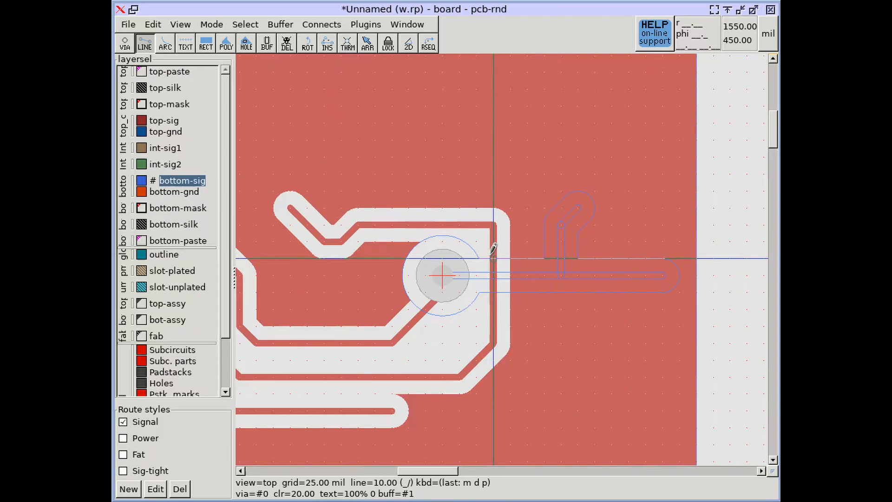
scroll(494, 251, "down", 2)
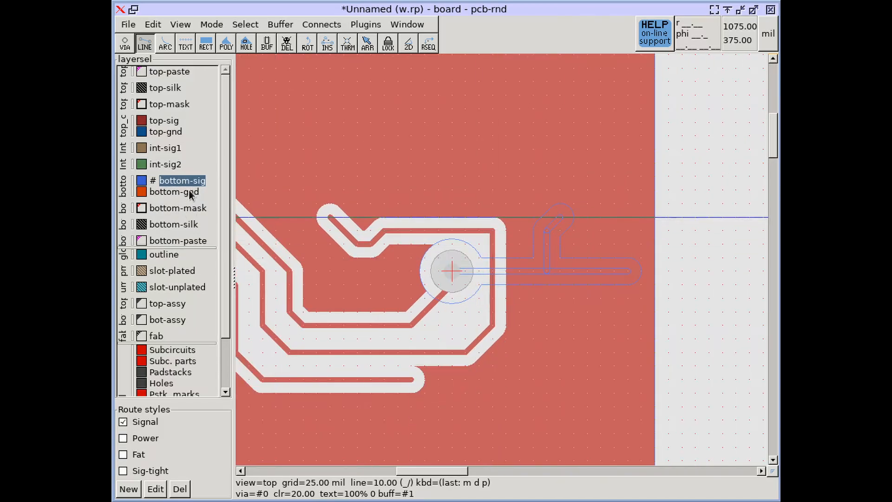
Extend the bottom-sig trace past the polygon's right edge, ending 175 mil right and 75 mil down with a diagonal segment.
left_click(147, 42)
right_click_drag(683, 246, 556, 236)
scroll(534, 249, "up", 3)
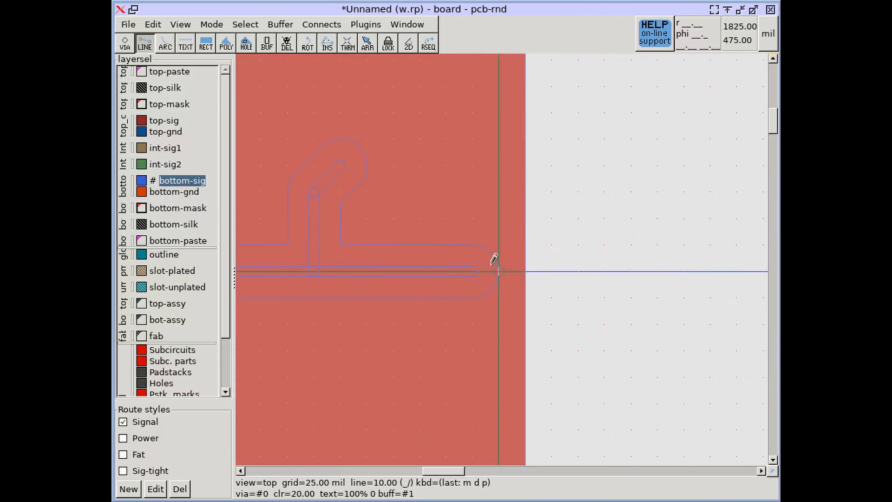
left_click(493, 259)
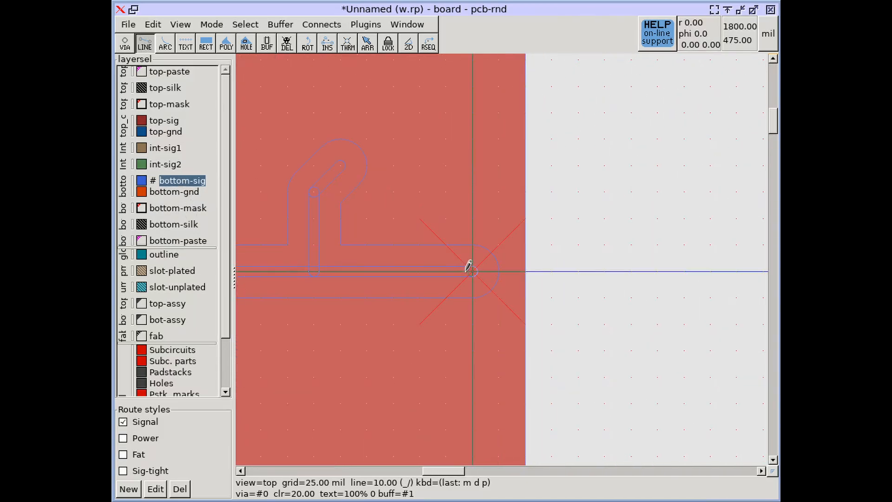
left_click(655, 334)
key("Escape")
Draw a rectangular polygon about 125 by 175 mil on bottom-gnd around the diagonal end of the bottom-sig trace.
left_click(205, 43)
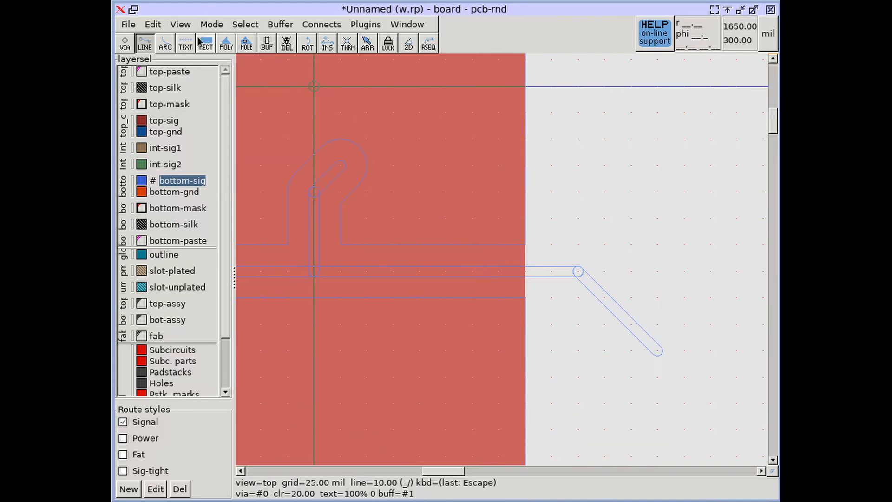
left_click(174, 192)
left_click(578, 218)
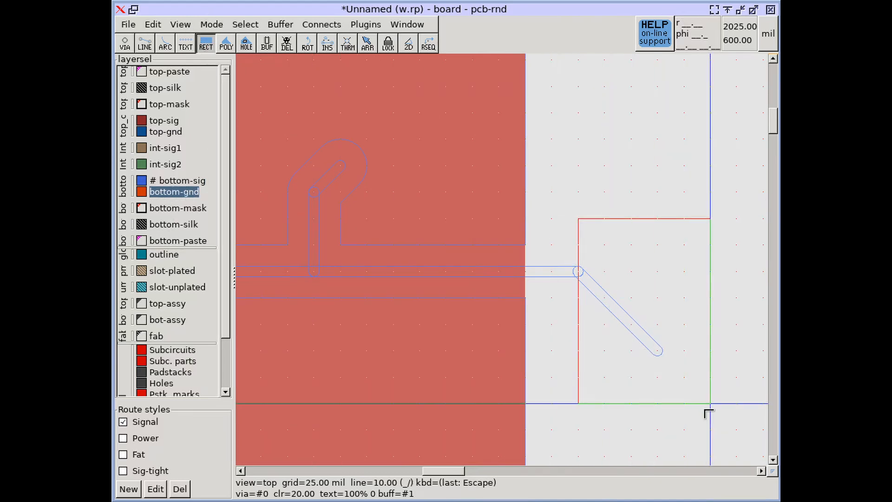
left_click(710, 403)
key("Escape")
Turn on wireframe drawing for the bottom-gnd layer.
right_click(171, 197)
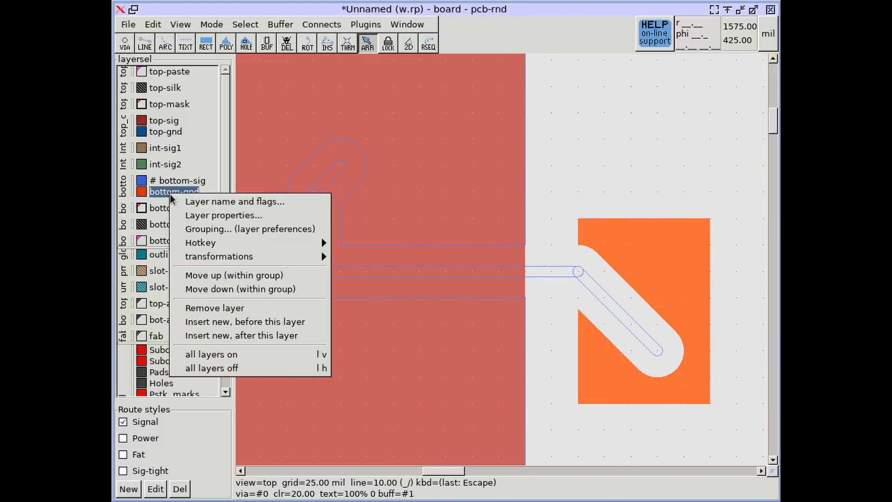
mouse_move(224, 263)
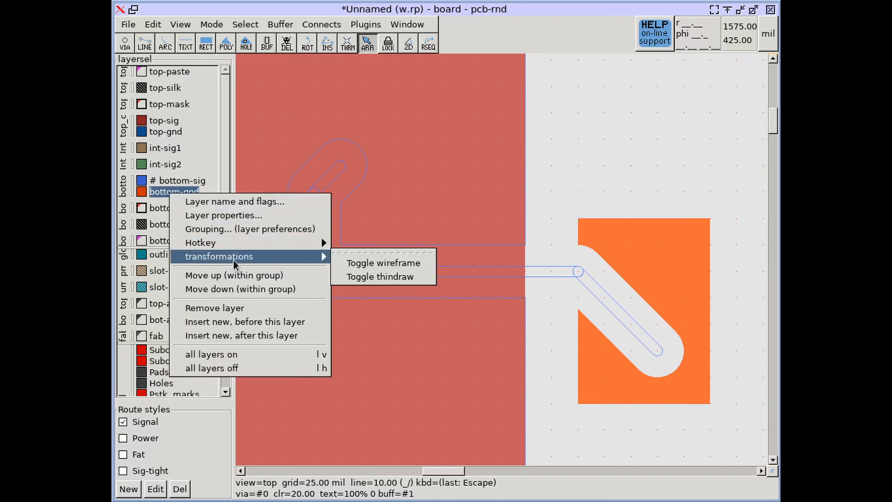
left_click(403, 266)
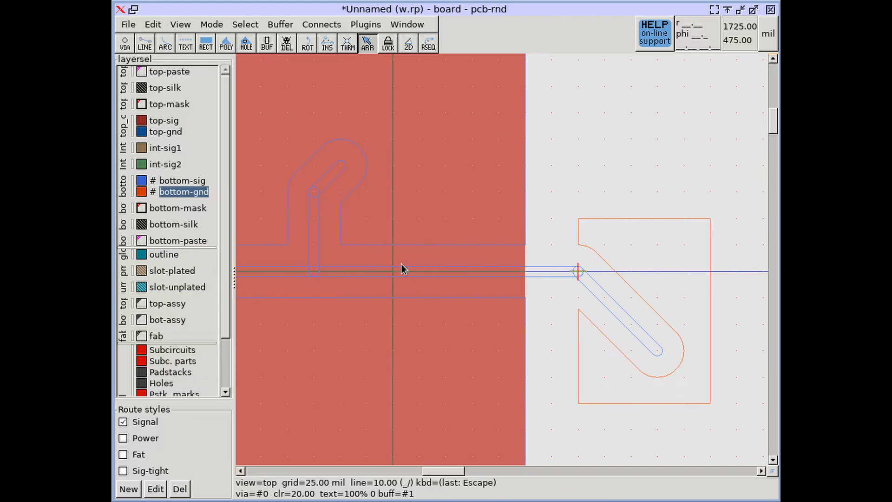
Turn off wireframe drawing for the bottom-gnd and bottom-sig layers and show the whole board.
right_click(169, 188)
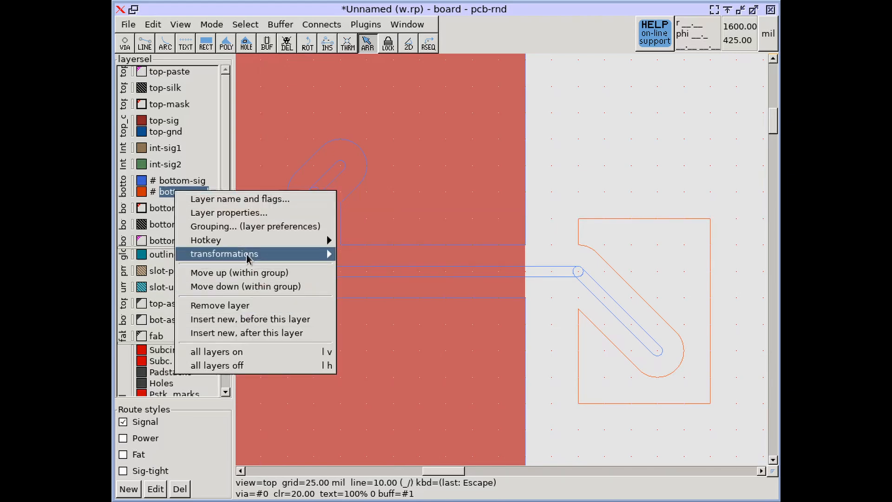
mouse_move(247, 258)
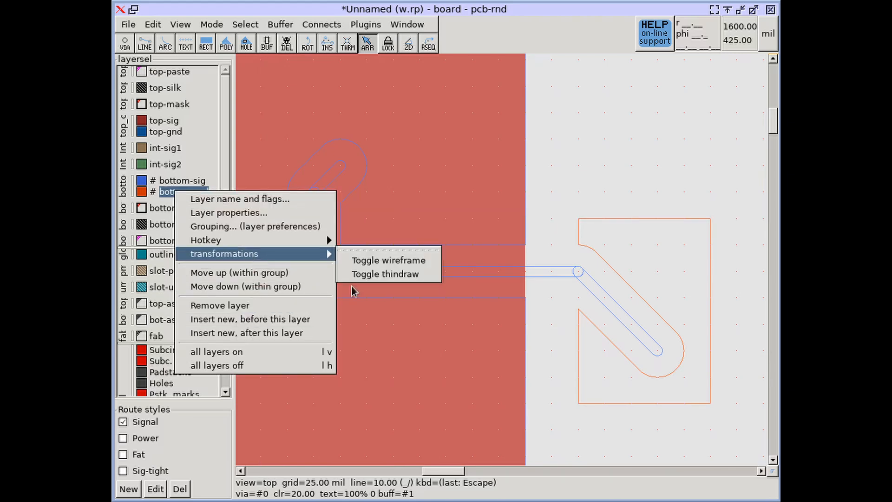
left_click(358, 259)
right_click(182, 181)
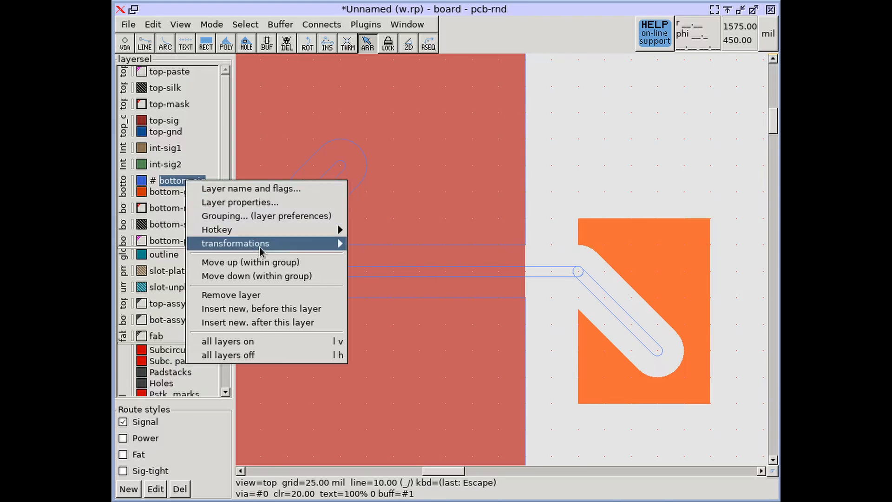
left_click(386, 249)
scroll(516, 244, "down", 4)
scroll(516, 245, "down", 3)
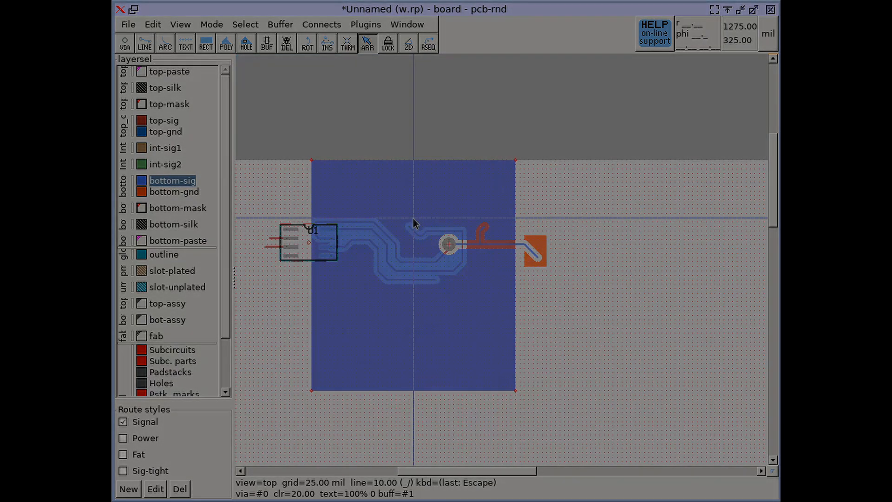